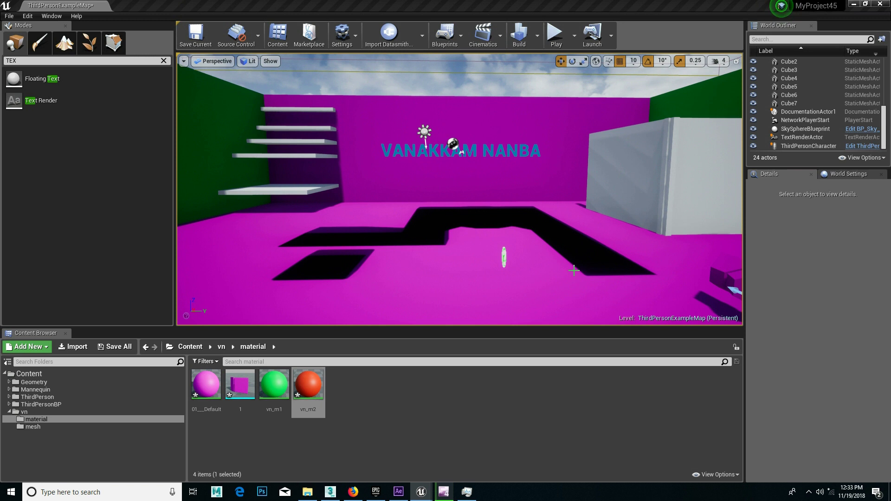
Fly the camera forward until the red character and the small pink cube are visible.
right_drag(604, 276, 603, 276)
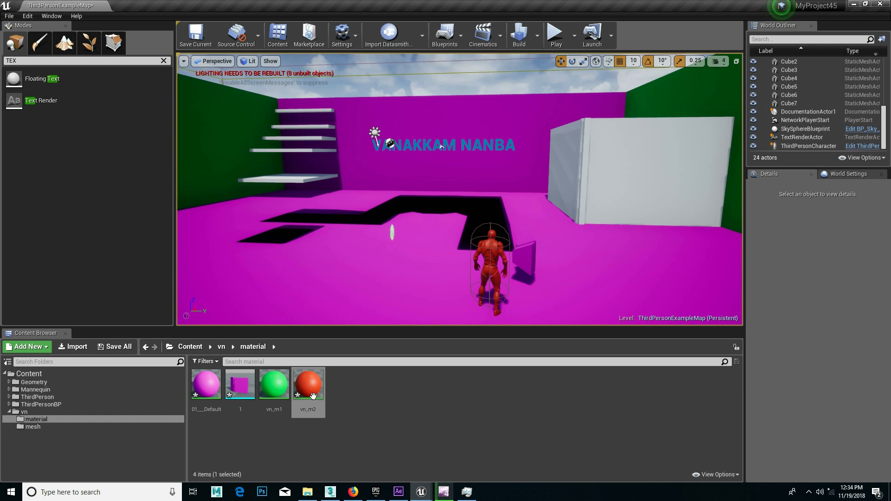
Delete the small pink cube and duplicate the vn_m2 material as vn_m3.
click(529, 251)
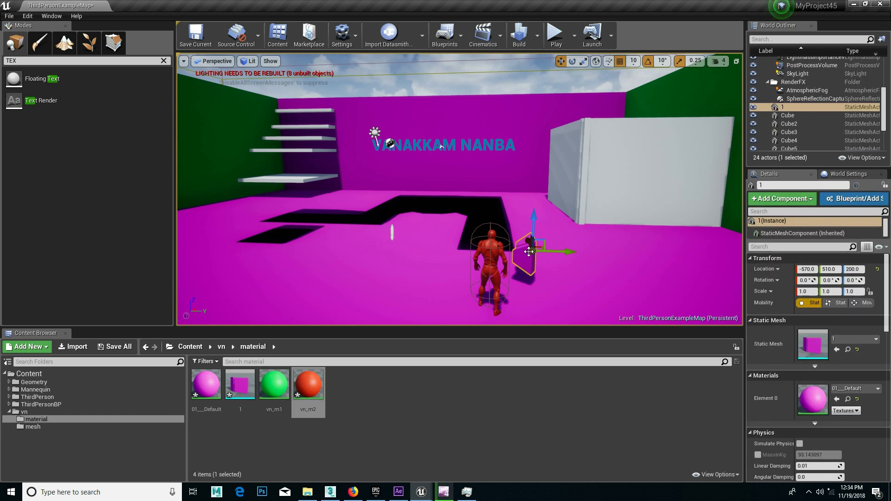
key(Delete)
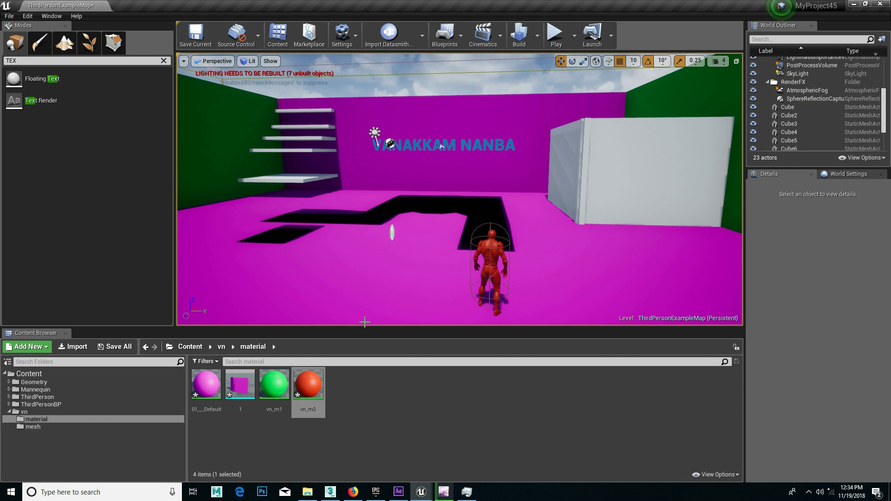
right_click(313, 388)
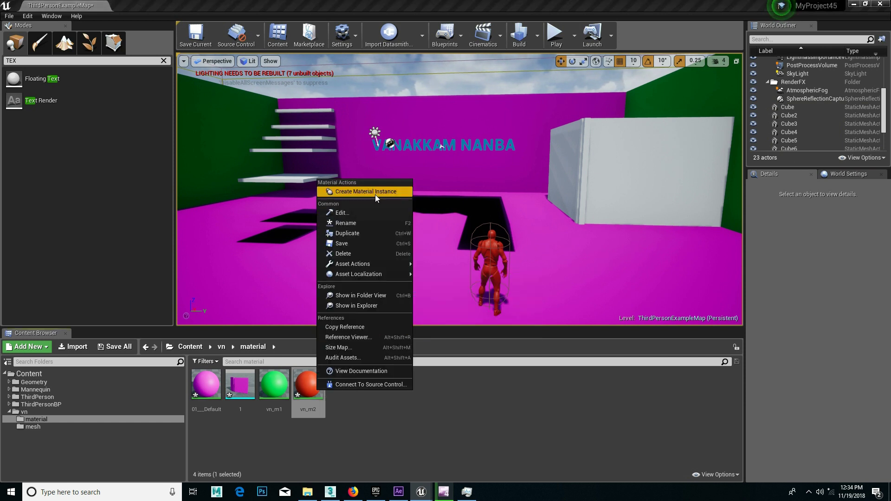
click(350, 233)
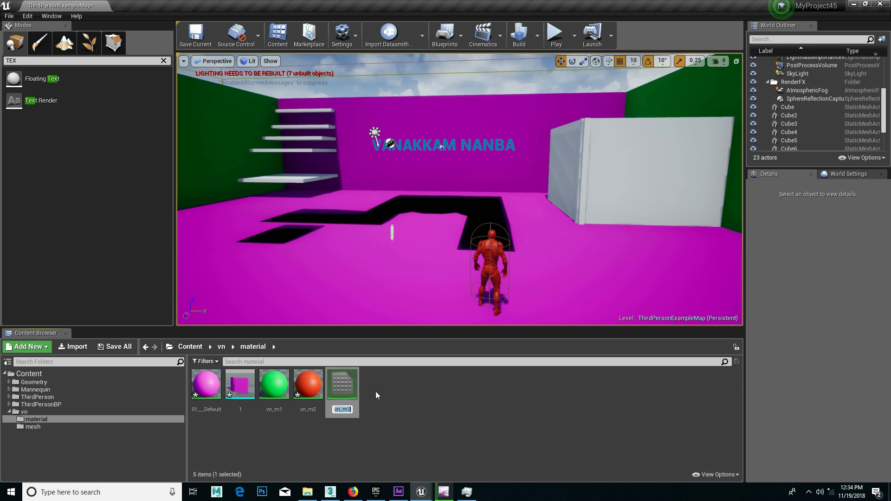
key(Return)
Open vn_m3 and change the red vn_m1 parameter colour to a light grey.
double_click(342, 386)
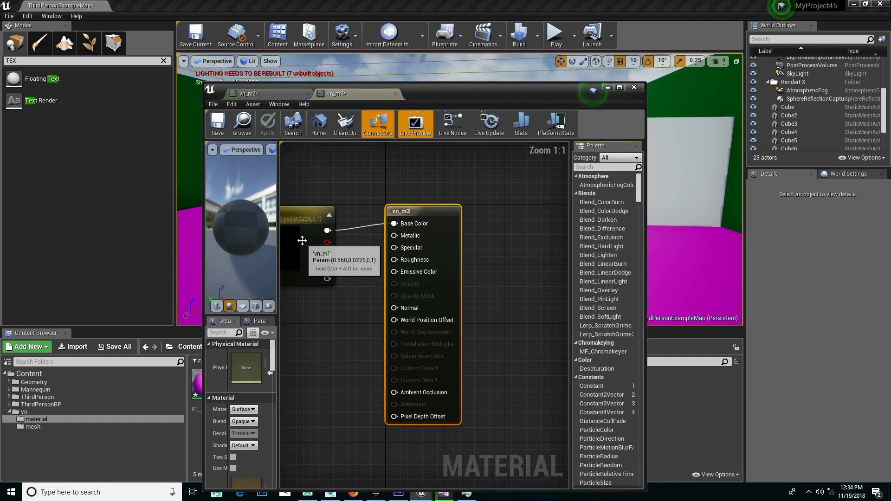
click(235, 410)
drag(305, 274, 291, 315)
mouse_move(380, 307)
mouse_down()
mouse_move(374, 269)
mouse_move(362, 357)
mouse_move(374, 284)
mouse_up()
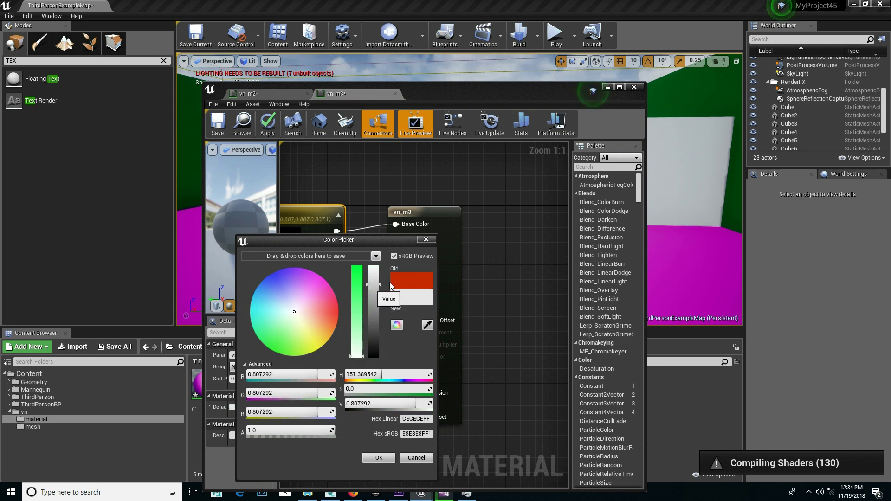
drag(396, 247, 401, 261)
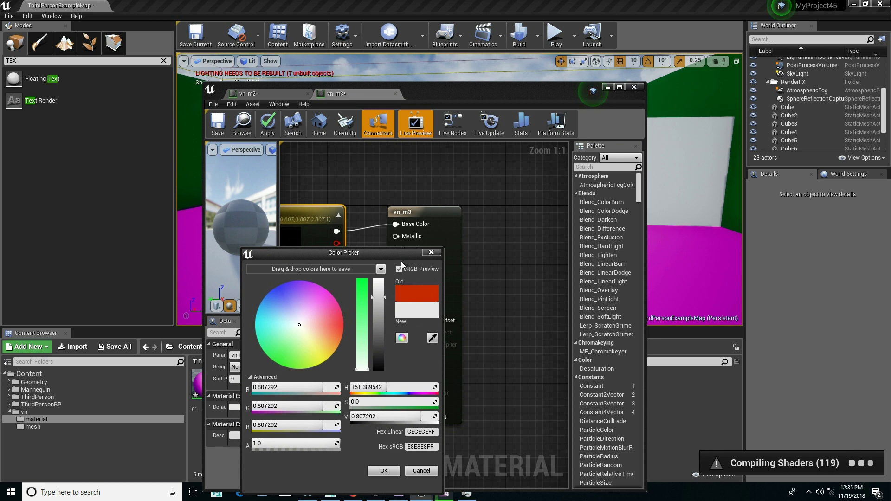
key(Return)
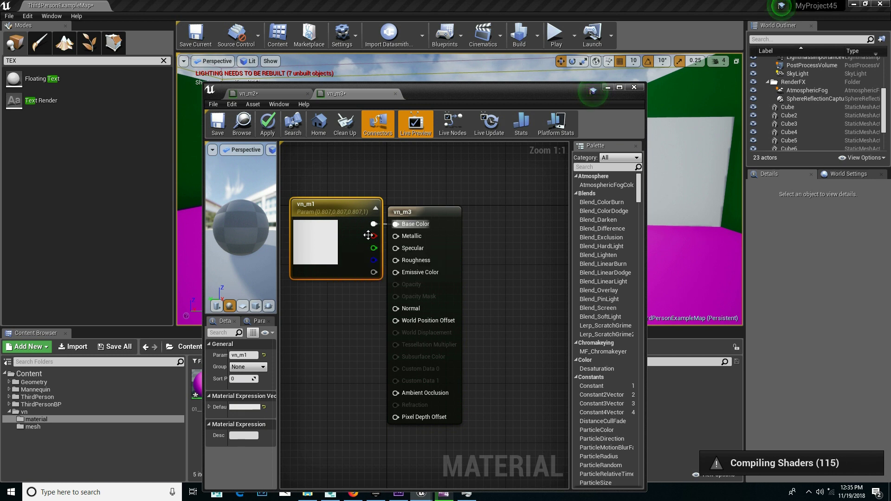
Darken vn_m1 to 0.557, then to 0.214 grey, and apply the material.
click(254, 406)
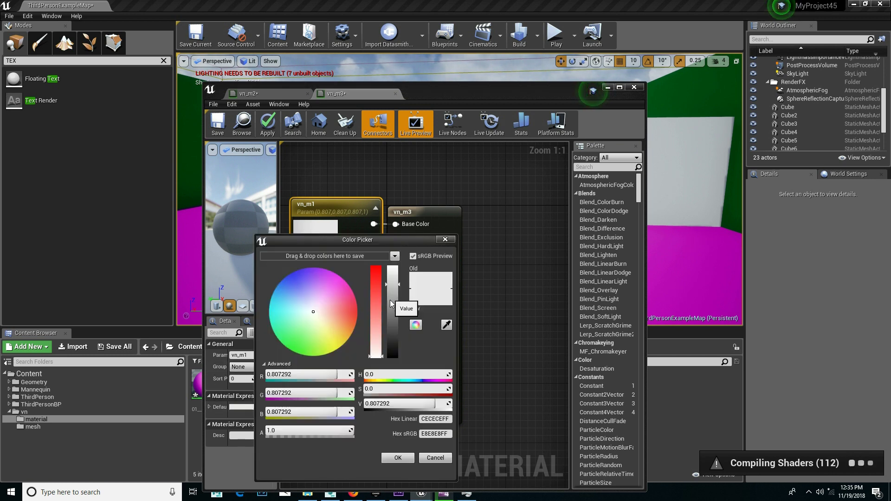
drag(390, 304, 390, 306)
click(397, 458)
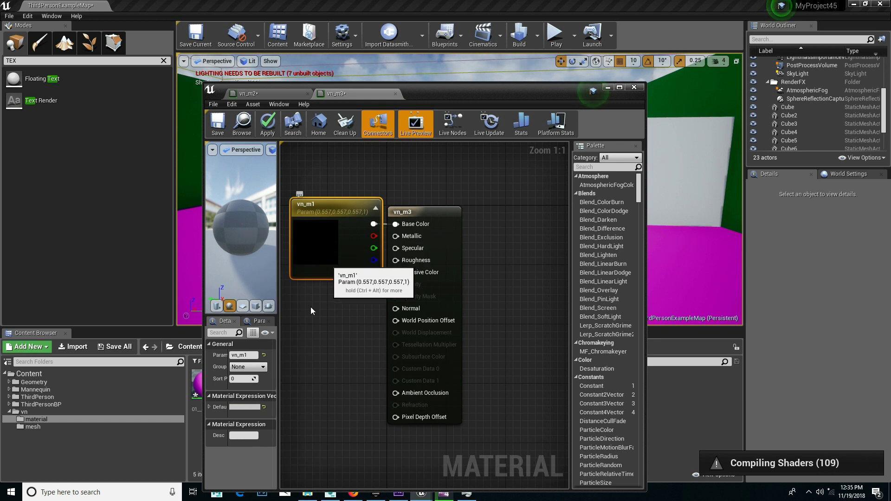
click(257, 405)
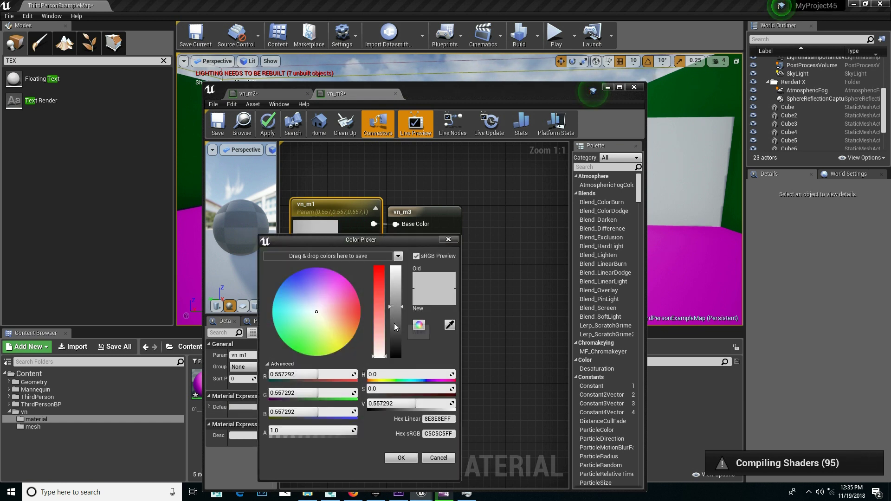
drag(394, 324, 395, 338)
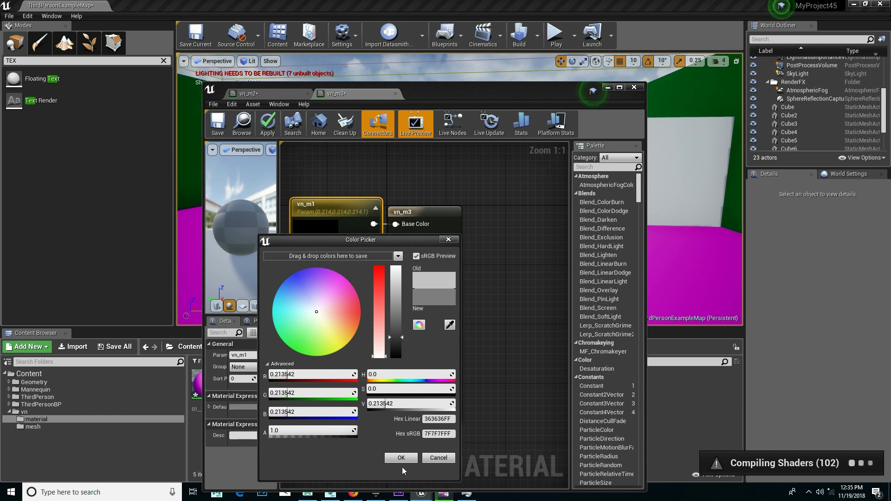
click(401, 458)
click(222, 128)
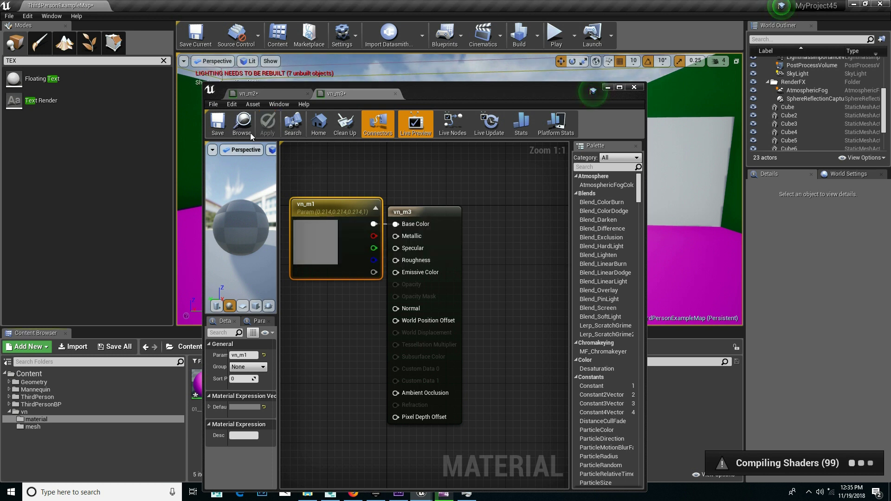
Save vn_m3, close its material editor, and drop vn_m3 onto the floor.
click(219, 123)
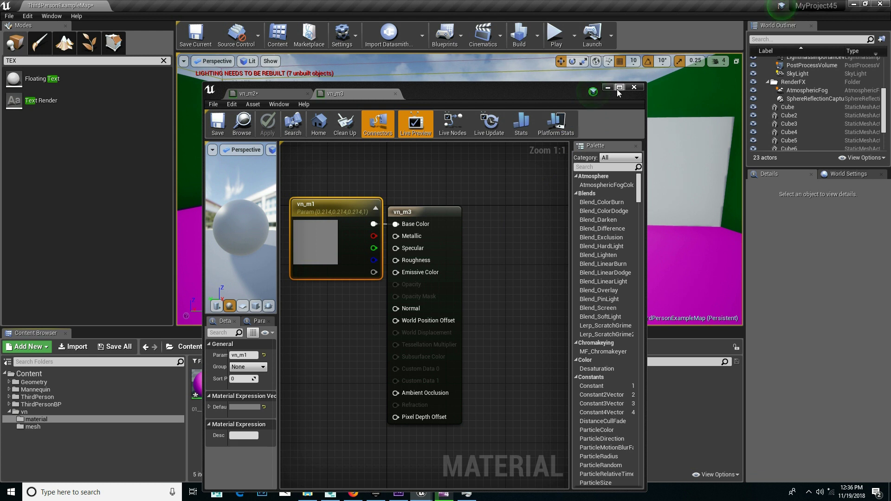
click(634, 88)
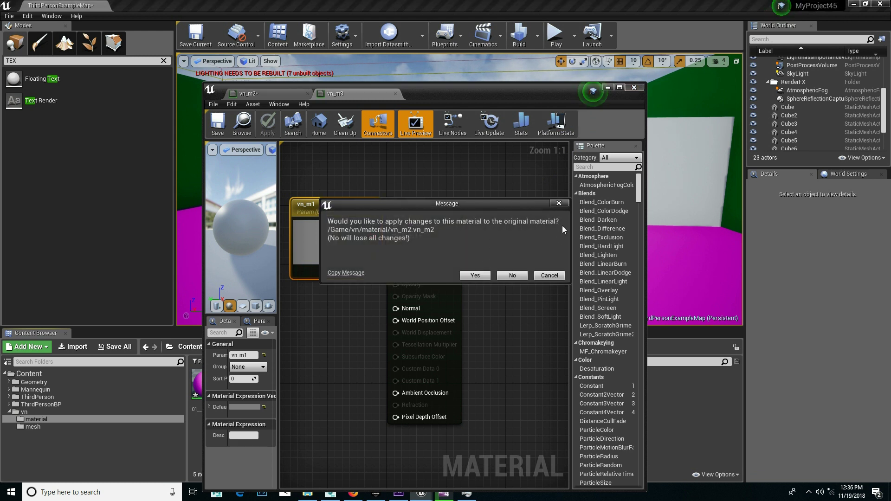
click(510, 276)
drag(342, 384, 307, 191)
Apply vn_m3 to the stairs and the wall behind them.
drag(342, 384, 312, 149)
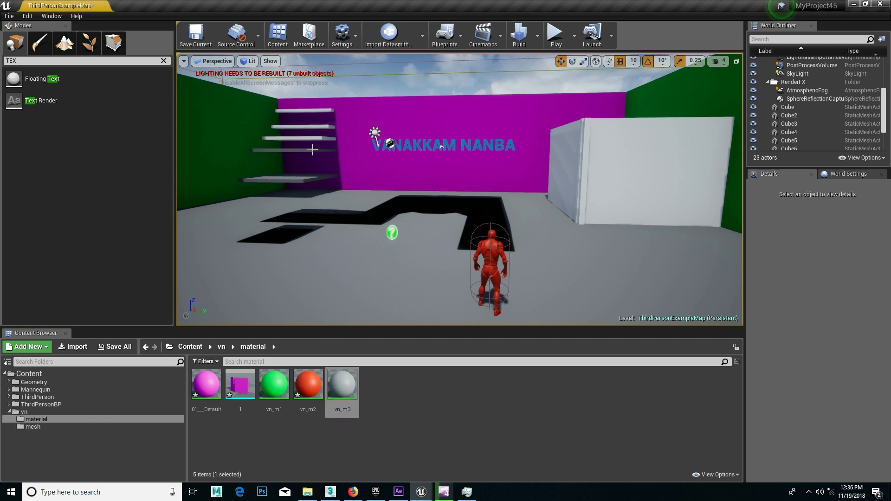
drag(343, 384, 320, 138)
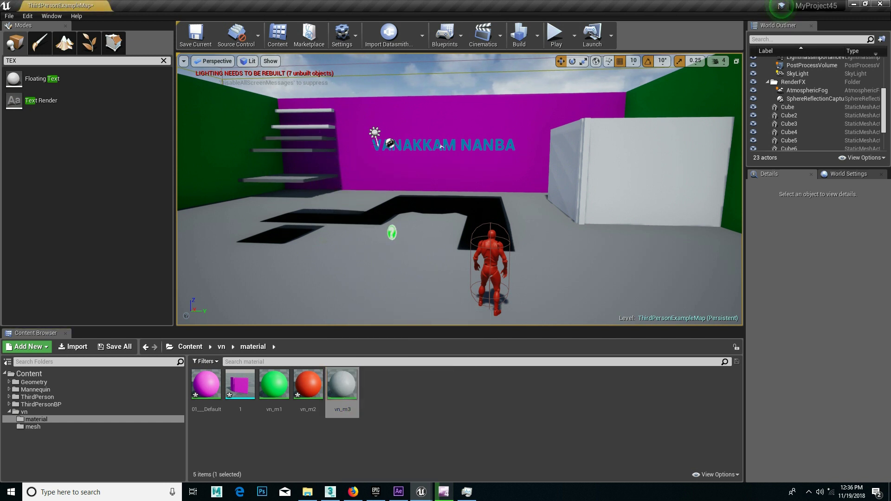
drag(343, 384, 309, 128)
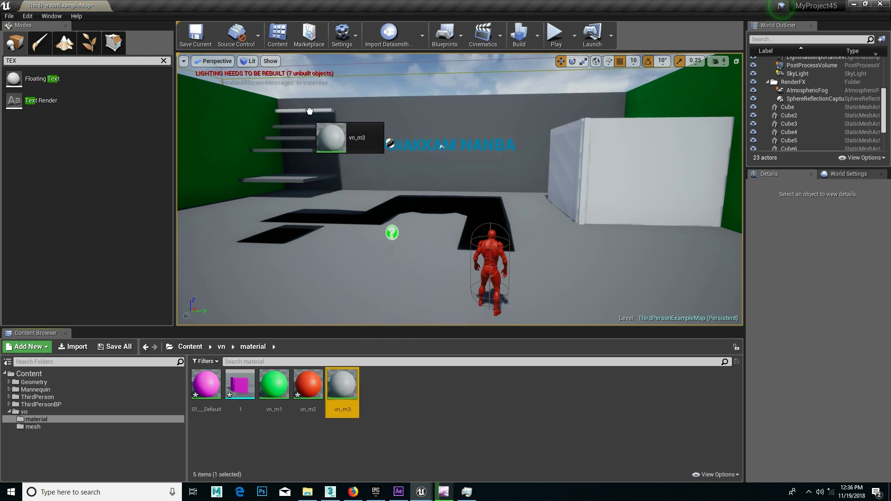
drag(341, 394, 366, 135)
Apply vn_m3 to the left, right and corner green walls and the partition wall.
drag(347, 376, 219, 139)
drag(342, 385, 465, 306)
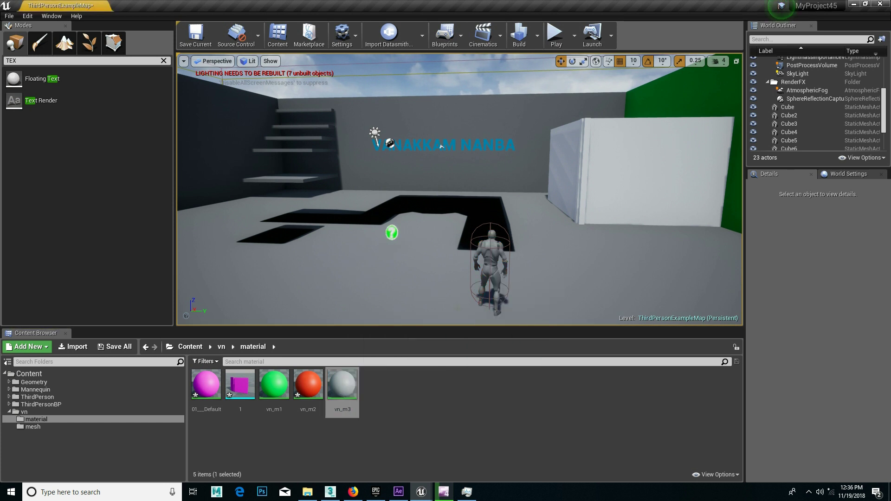
drag(353, 382, 508, 215)
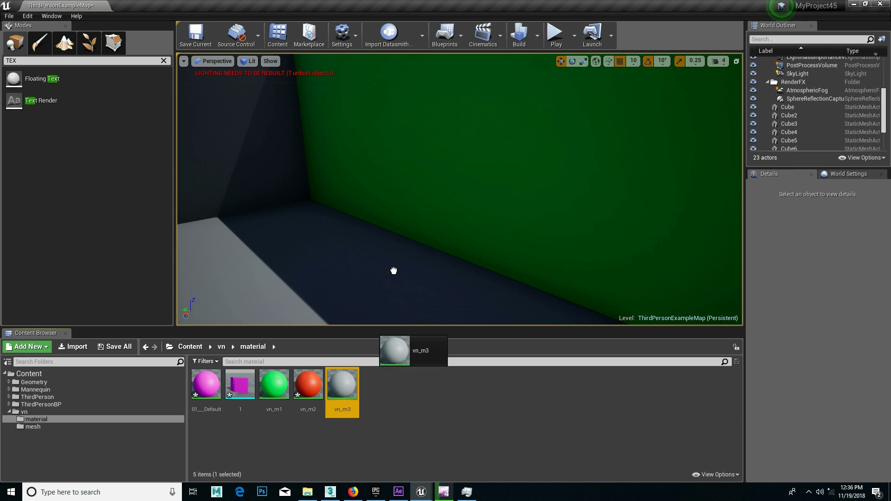
drag(337, 374, 394, 280)
right_drag(395, 280, 514, 155)
right_drag(395, 280, 394, 280)
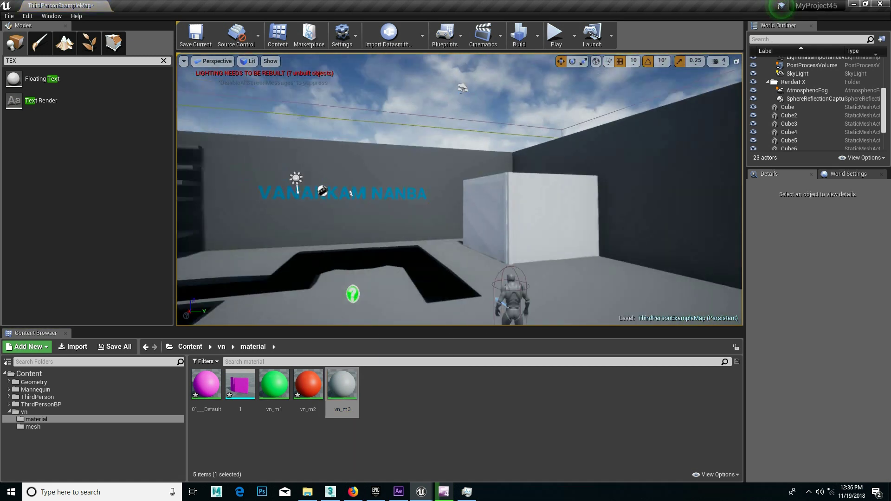
drag(342, 384, 520, 237)
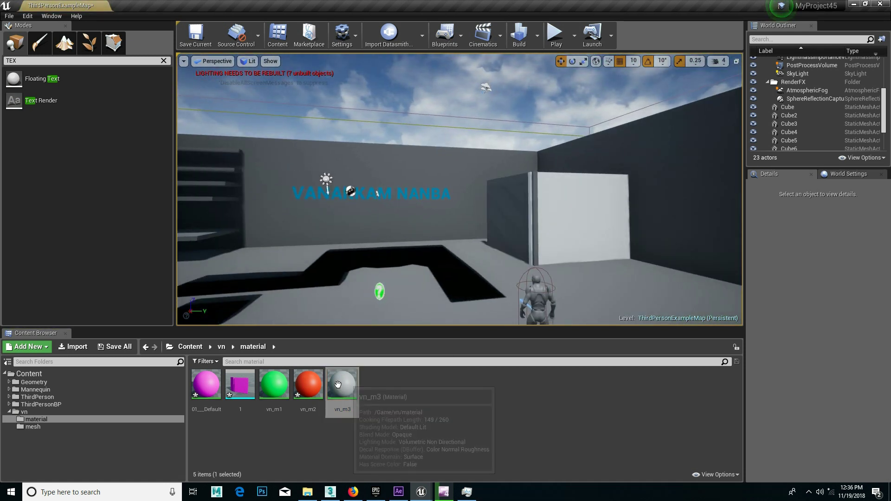
right_drag(394, 280, 372, 279)
right_drag(541, 259, 541, 259)
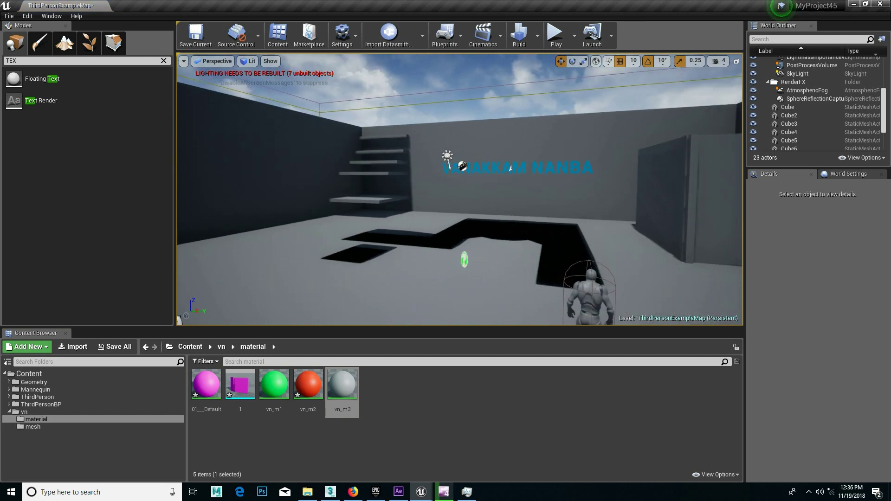
Build texture streaming, then return to the ThirdPersonExampleMap level view.
click(537, 36)
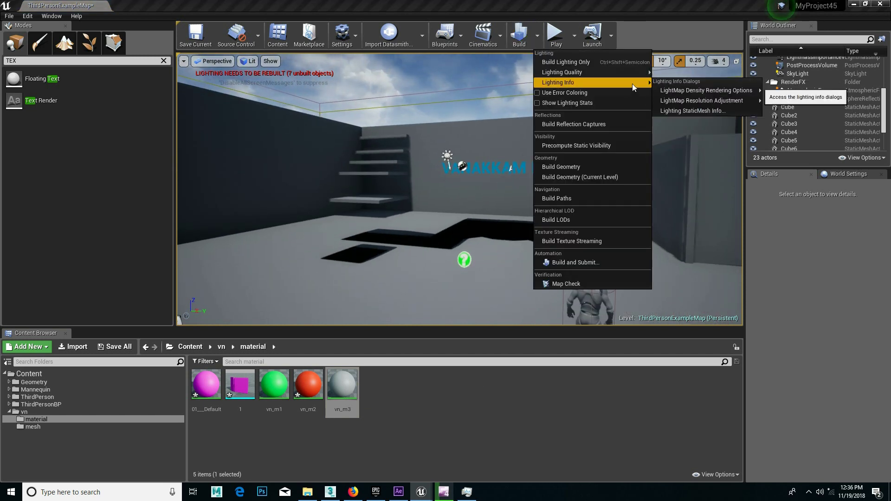
click(525, 37)
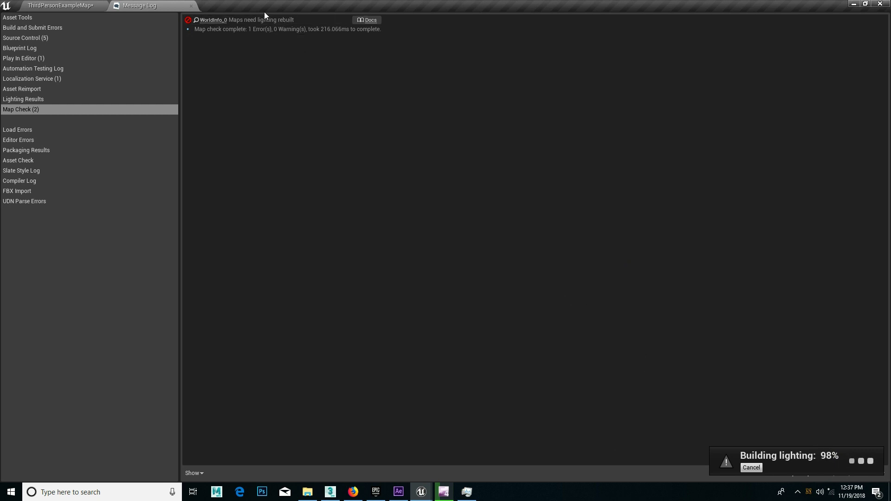
click(93, 5)
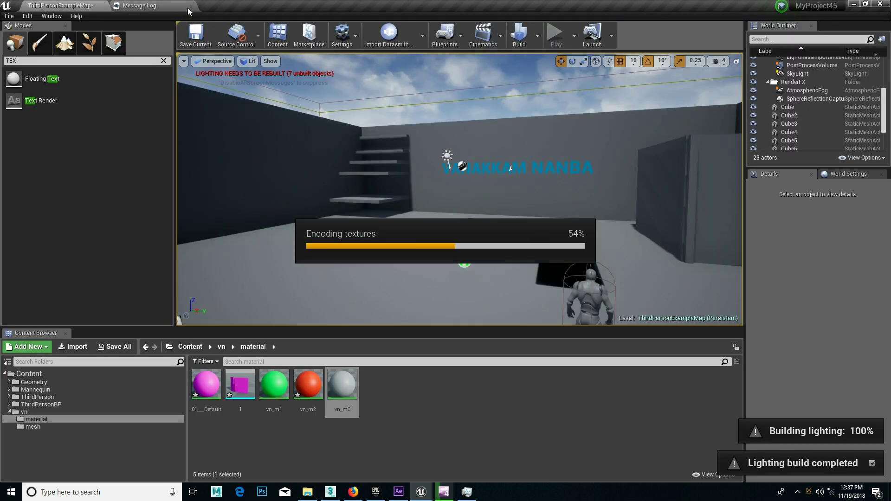
Orbit around the lit level to centre the character, then select the red vn_m2 material.
right_drag(277, 76, 325, 79)
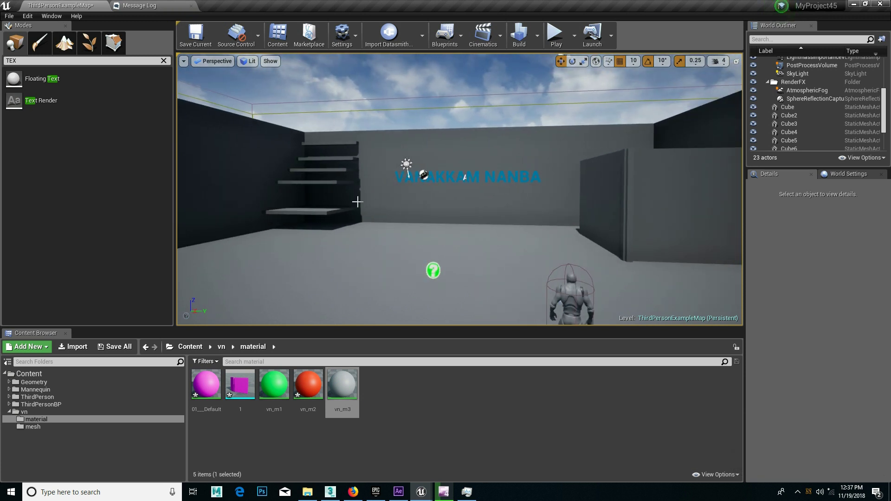
mouse_move(382, 201)
right_down()
mouse_move(418, 199)
mouse_move(380, 199)
right_up()
mouse_move(524, 248)
right_down()
mouse_move(557, 248)
mouse_move(510, 249)
right_up()
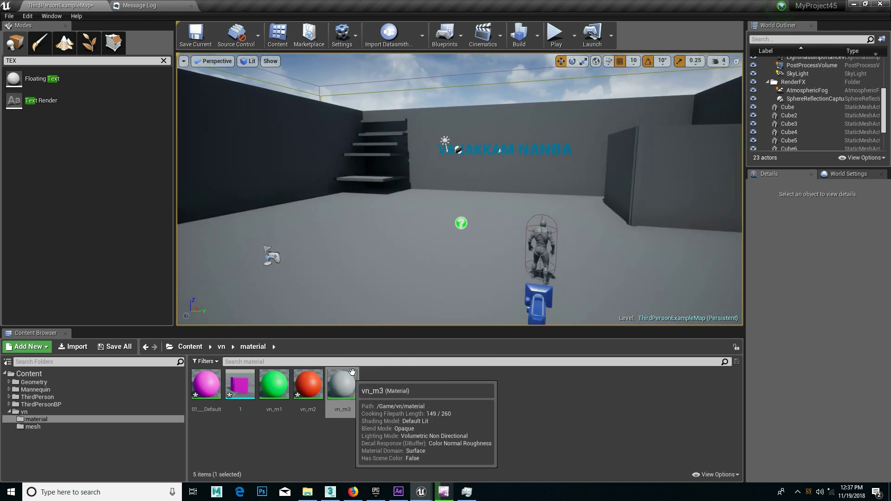
click(307, 383)
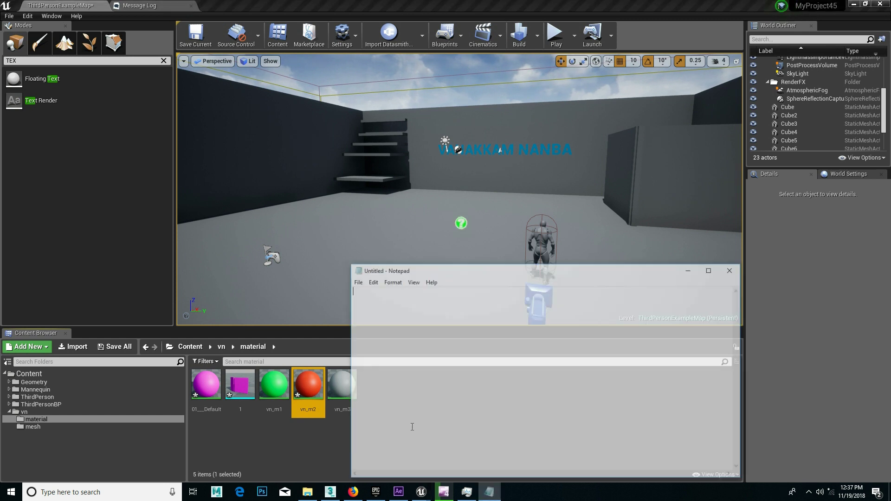
Move the empty Notepad window to the centre of the screen.
drag(447, 273, 388, 134)
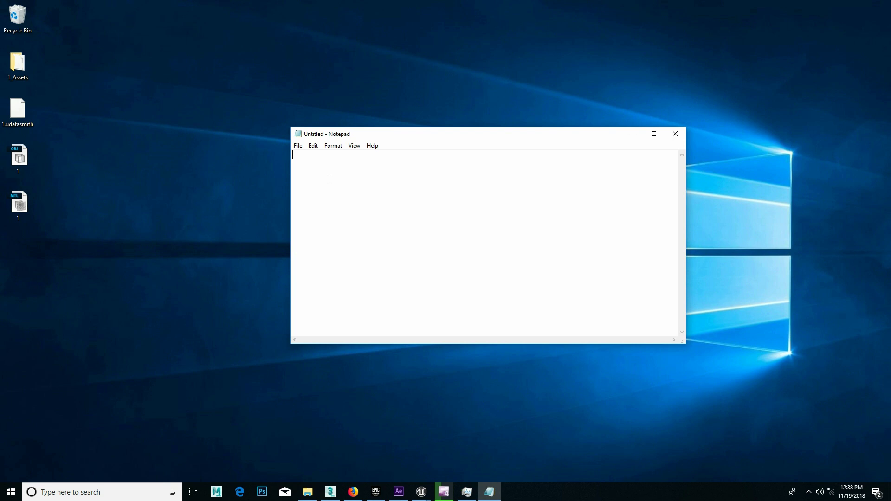
Type MATERIAL, LIGHT and CAMERA on separate lines and add a numbered MESH line above.
text(MATE)
key(BackSpace)
text(TERIAL)
text(I)
text(GHT )
text(CAMERA)
key(Return)
text(MES)
text(H)
text(1)
text(.)
text(2)
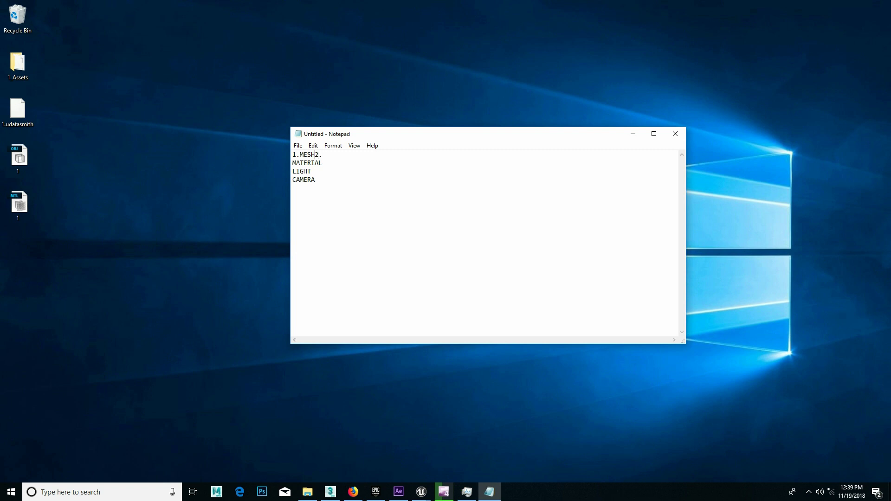
Join 2. with MATERIAL and number LIGHT as 3. and CAMERA as 4.
key(Return)
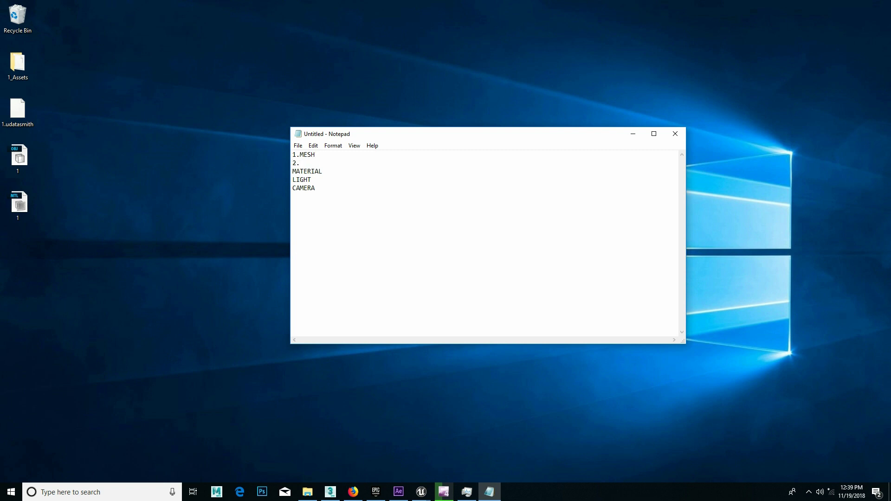
key(Delete)
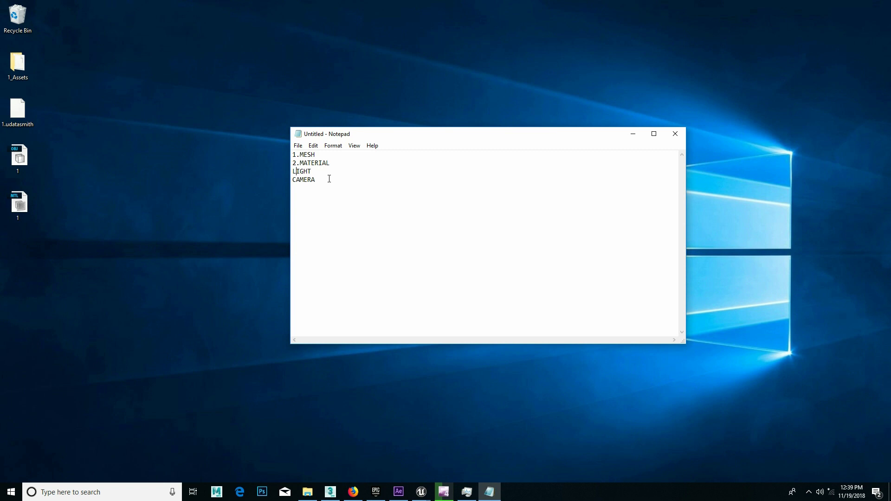
text(3)
text(.)
text(4)
text(.)
Add a fifth topic, 5 DOOR OPEN AND CLOSE.
text(5)
text(DOO)
text(RS)
key(BackSpace)
text(OPEN )
text(AND CLOSE)
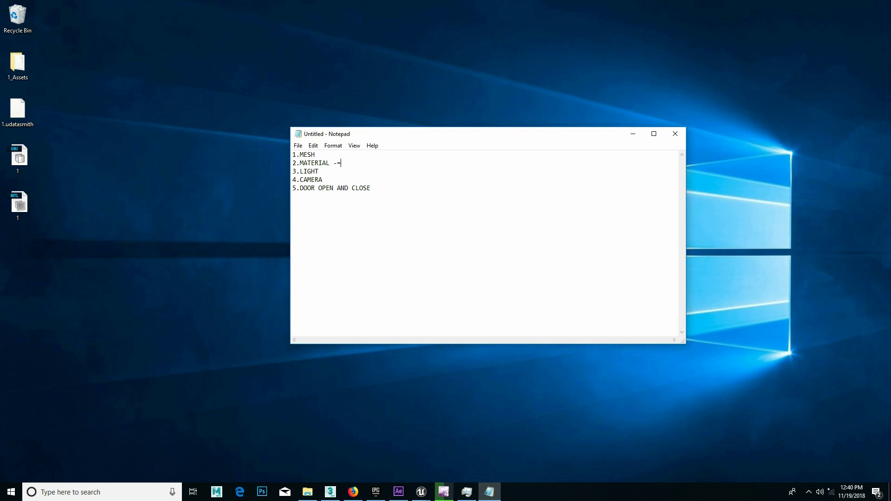
End 2.MATERIAL with '---' and add indented sub-items 'A. keyboard buttons' and 'B. UI buttons'.
text(---)
text(A)
key(BackSpace)
key(BackSpace)
key(Return)
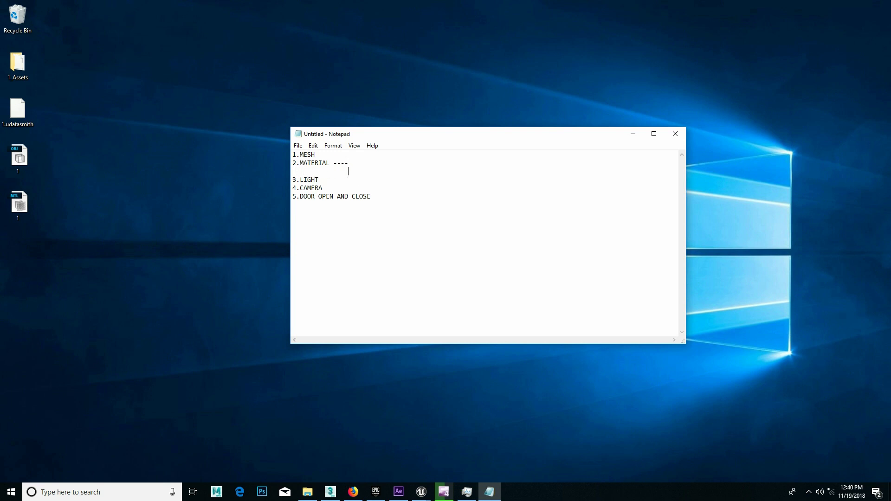
text(A. )
text(keyboar)
text(d)
text( buttons)
key(Return)
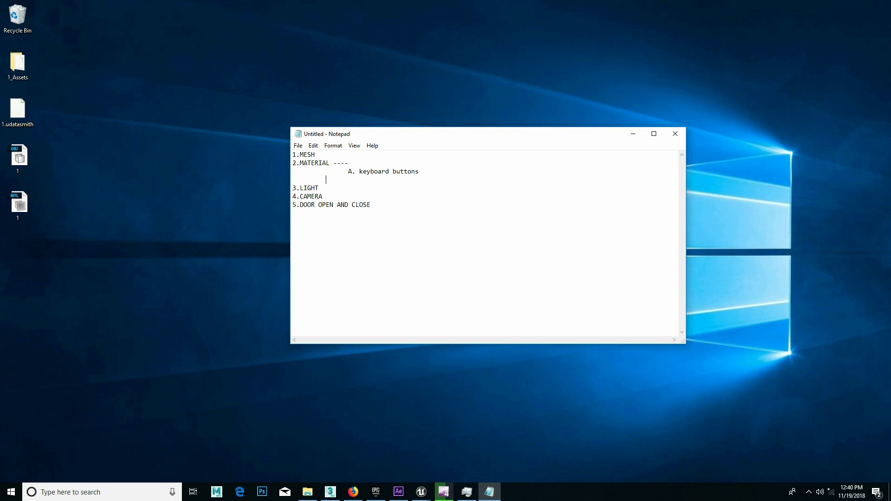
text(b)
text(B)
text(.)
text(UI)
text(bu)
text(tto)
text(n)
key(BackSpace)
text(ns)
Copy MATERIAL's dashes and A/B sub-items and paste them after 3.LIGHT.
drag(359, 180, 367, 179)
double_click(364, 179)
drag(376, 179, 400, 180)
drag(330, 162, 300, 163)
drag(360, 179, 399, 180)
click(409, 198)
drag(349, 169, 397, 181)
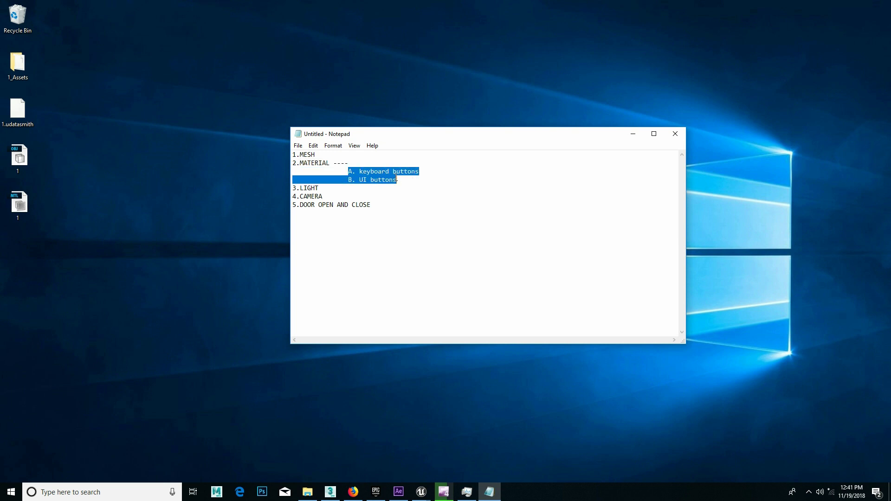
click(323, 181)
drag(333, 163, 397, 179)
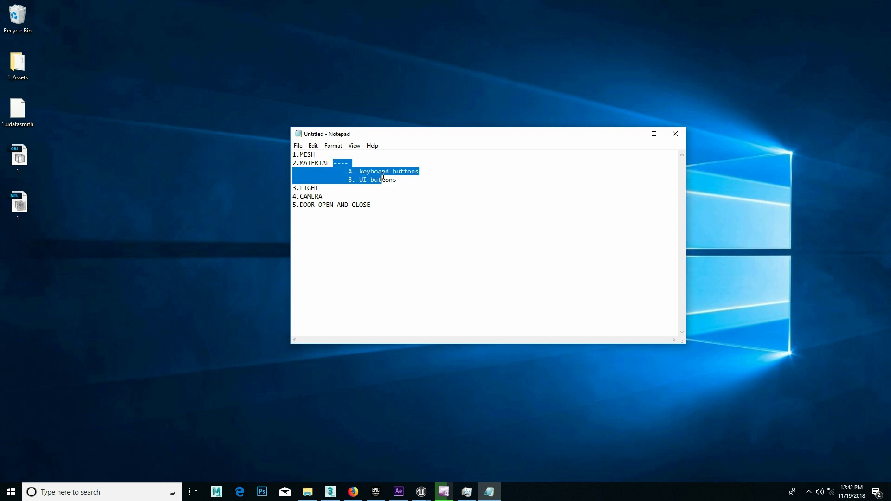
click(339, 187)
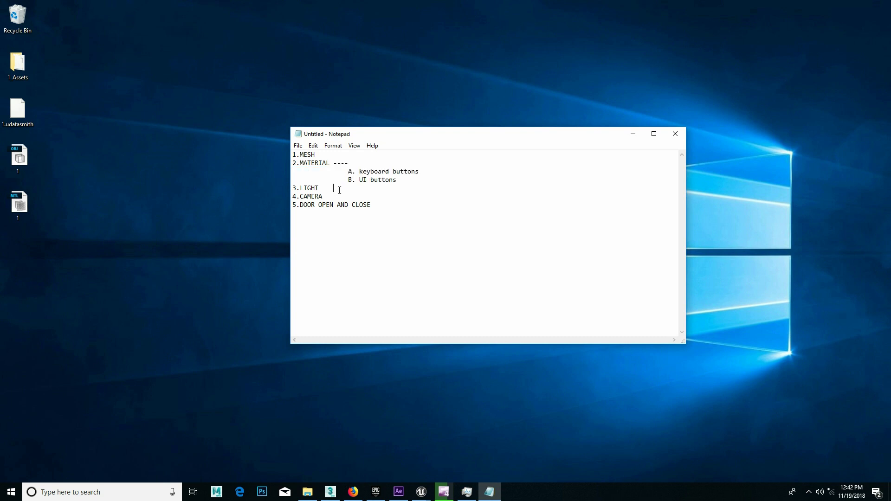
text(----                A. keyboard buttons                B. UI buttons)
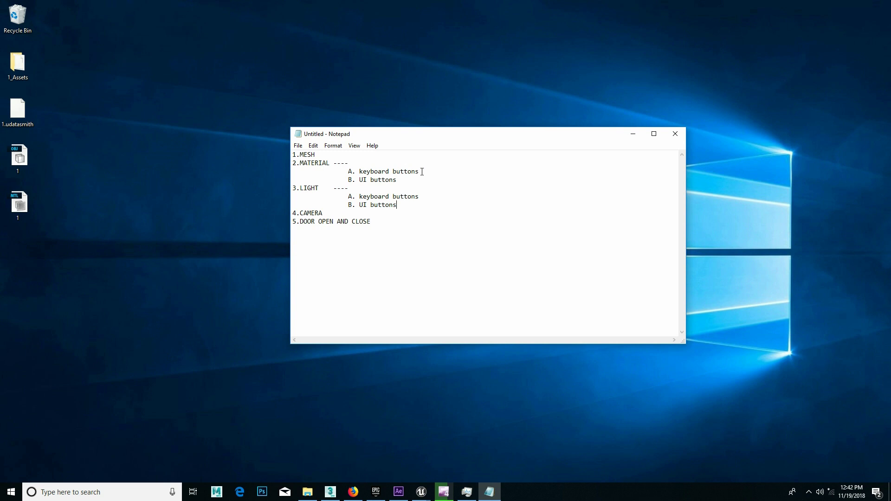
Insert 'meterial change using' before 'keyboard buttons' in MATERIAL item A.
click(359, 171)
text(me)
text(tr)
key(BackSpace)
text(erial chan)
text(ge)
key(BackSpace)
text(in)
key(BackSpace)
key(BackSpace)
text(e using)
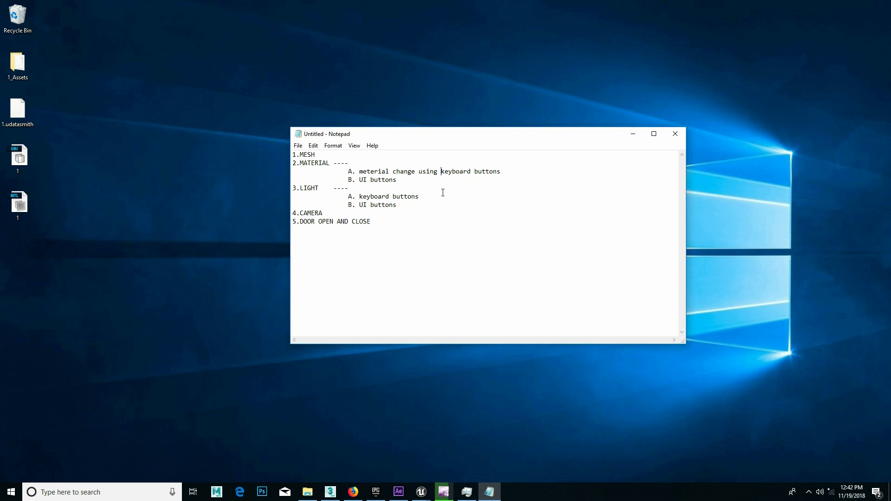
Make MATERIAL item B read 'meterial change using UI buttons' by pasting the copied words.
drag(359, 171, 415, 175)
key(ctrl+c)
click(359, 181)
key(ctrl+v)
drag(418, 172, 436, 173)
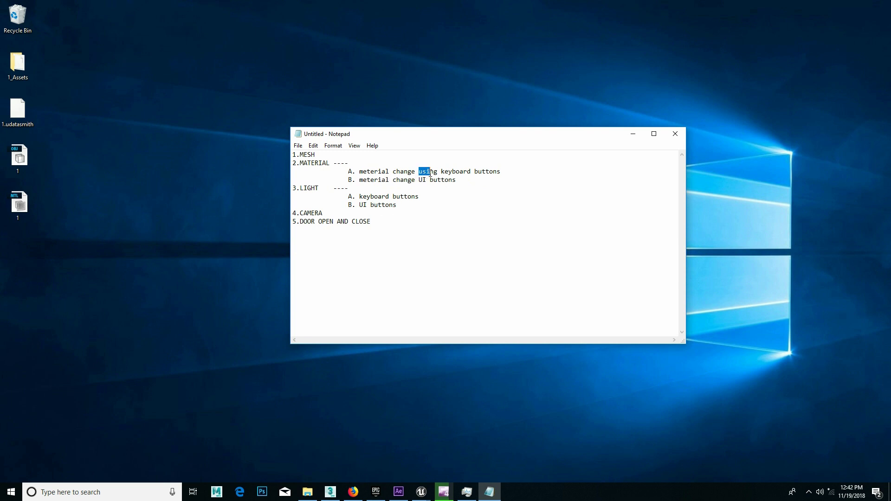
key(ctrl+c)
click(418, 180)
key(ctrl+v)
Copy the word LIGHT and paste it at the start of both LIGHT sub-items.
mouse_move(319, 187)
mouse_down()
mouse_move(296, 186)
mouse_move(319, 186)
mouse_up()
click(307, 191)
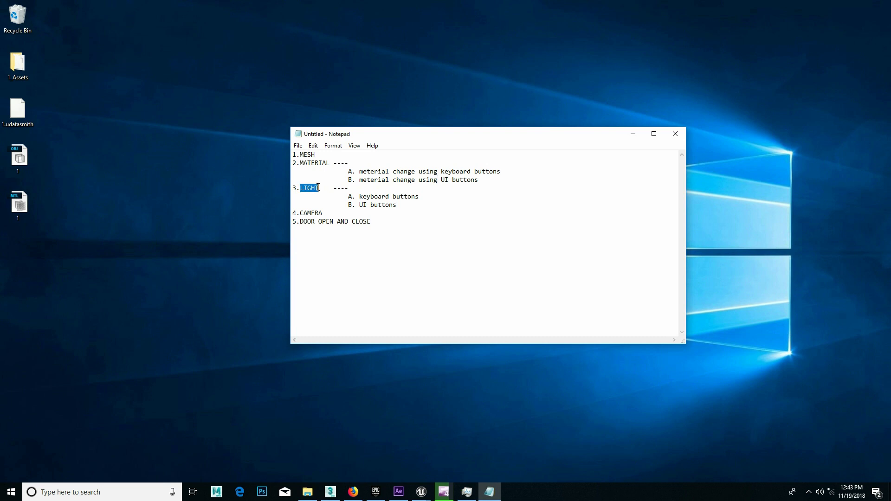
key(ctrl+c)
click(359, 197)
key(ctrl+v)
click(359, 205)
key(ctrl+v)
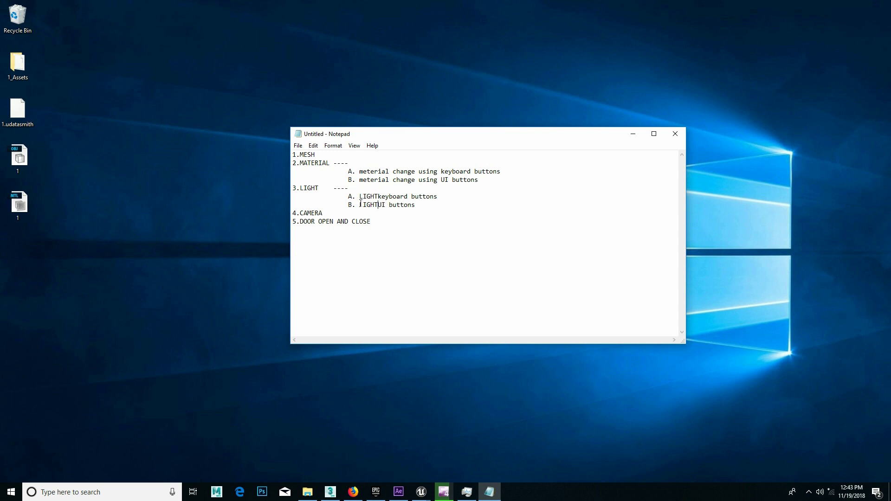
drag(394, 171, 407, 171)
click(401, 175)
Add 'on or off using' after LIGHT in item A, then copy it into item B.
click(377, 196)
text(on o)
text(r off using)
drag(439, 197, 382, 197)
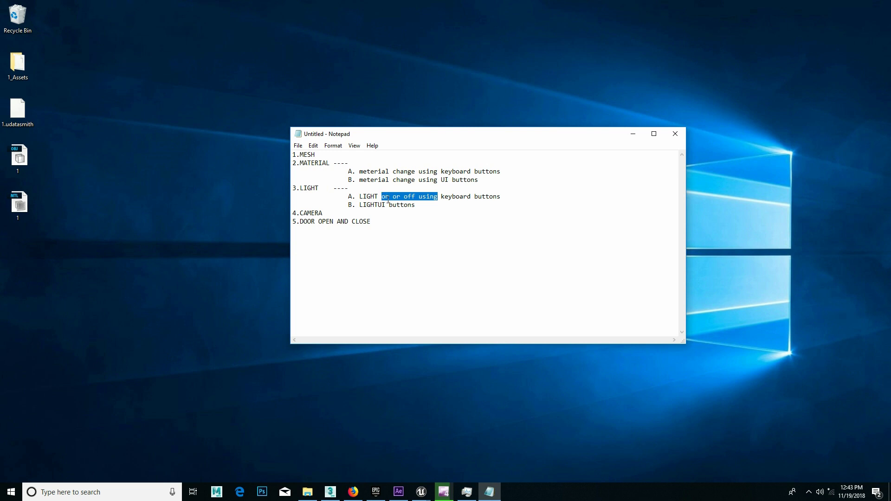
key(ctrl+c)
click(379, 205)
key(ctrl+v)
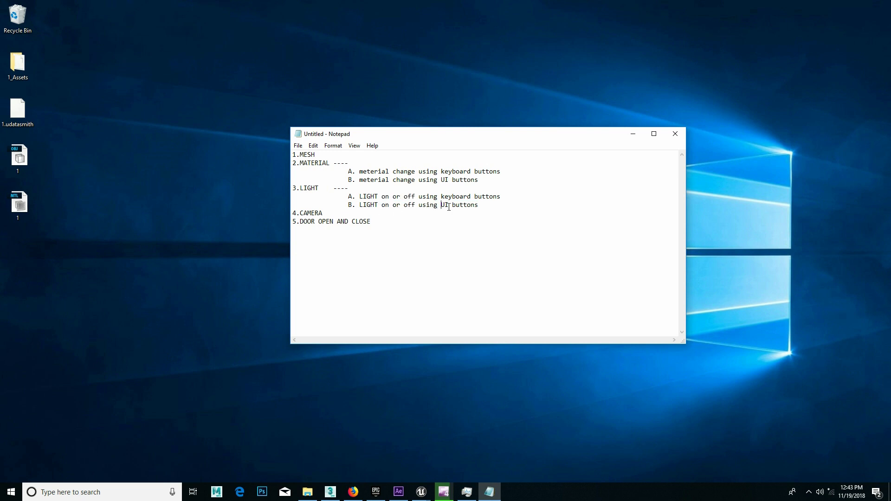
Select the LIGHT section's dashes and both sub-items for reuse.
click(500, 197)
drag(355, 207, 482, 204)
click(490, 205)
key(shift+Right)
key(shift+Right)
key(shift+Right)
key(shift+Right)
key(shift+Right)
key(shift+Right)
drag(332, 188, 420, 206)
key(Down)
Paste the LIGHT sub-items under 4.CAMERA and retype item A as 'camera position change'.
drag(462, 199, 483, 203)
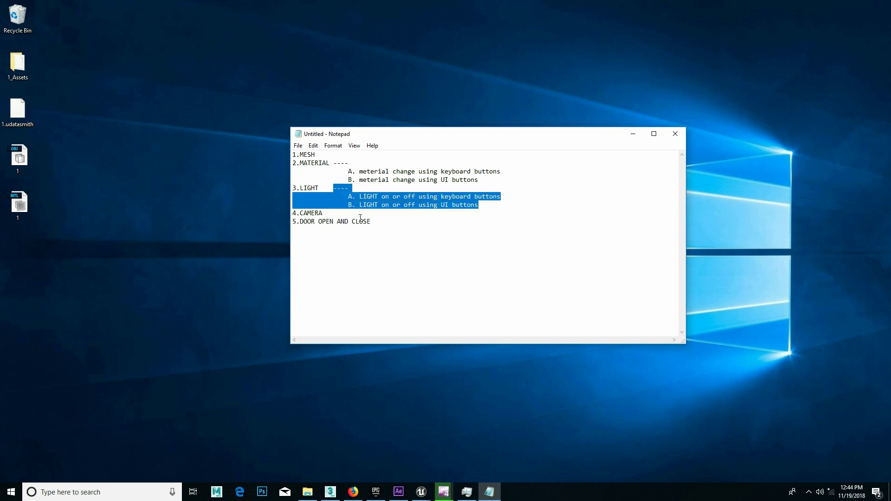
click(336, 212)
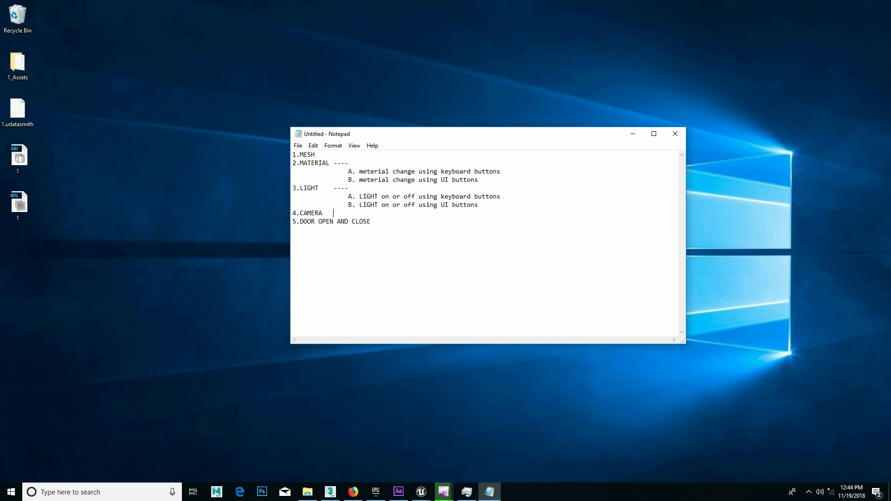
key(ctrl+v)
drag(359, 222, 415, 222)
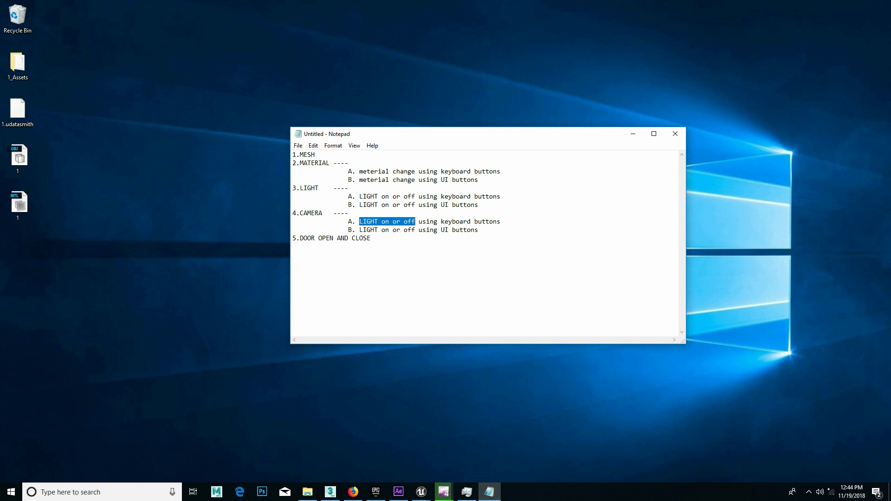
text(camera)
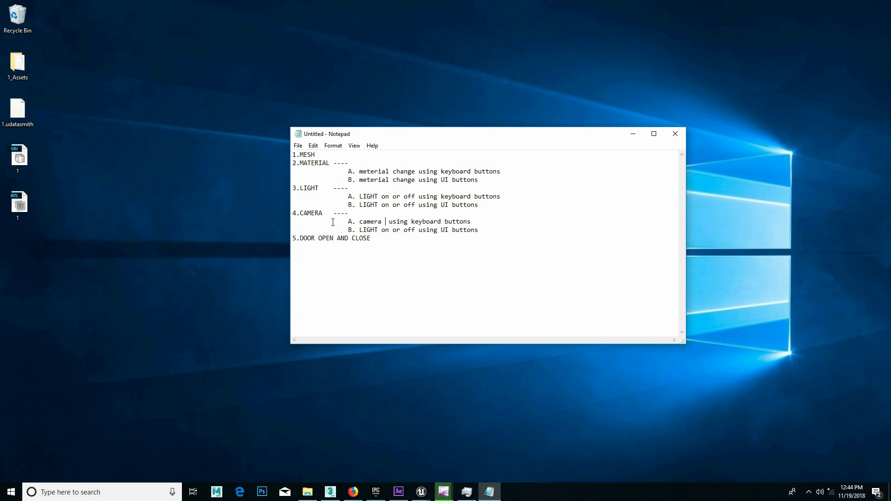
text( position chanfga)
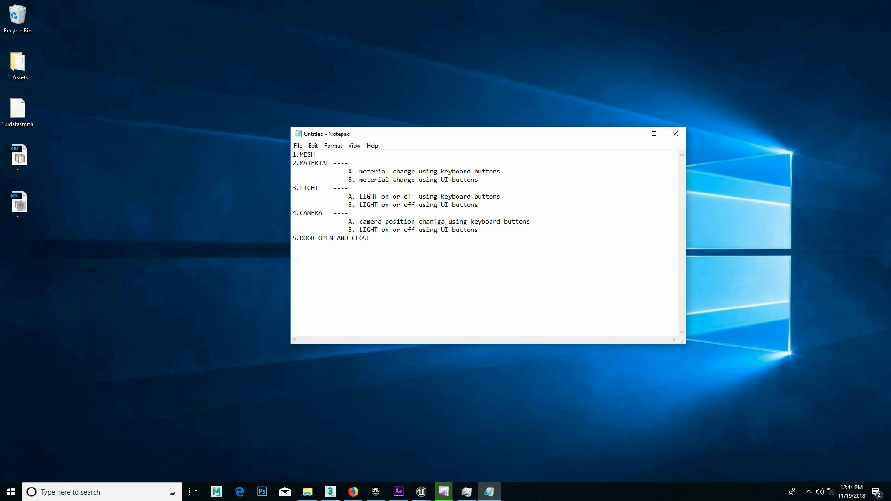
text(=)
key(BackSpace)
key(BackSpace)
key(BackSpace)
key(BackSpace)
text(ge)
Replace 'LIGHT on or off' in CAMERA item B with 'camera position change'.
drag(442, 223, 359, 223)
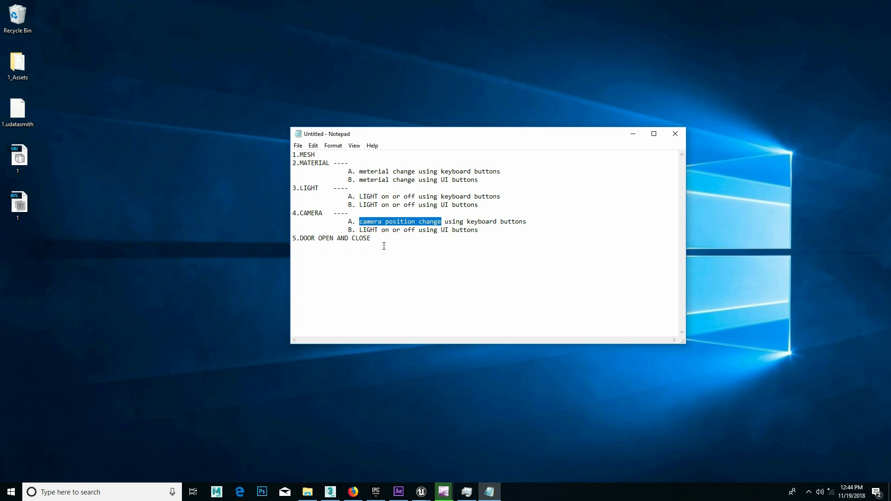
drag(360, 230, 415, 231)
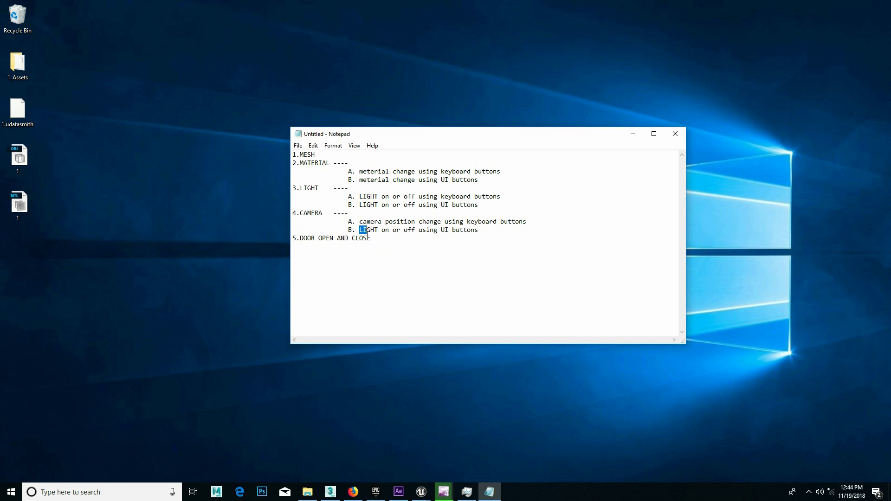
key(ctrl+v)
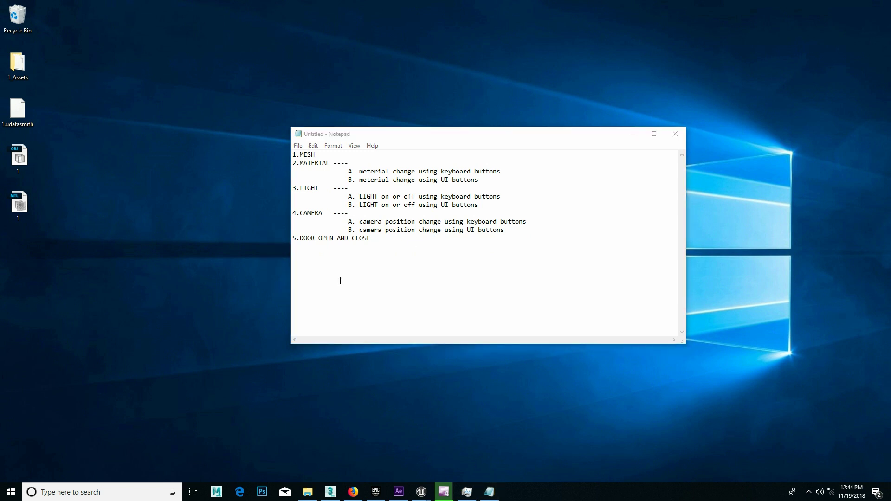
triple_click(378, 242)
click(417, 263)
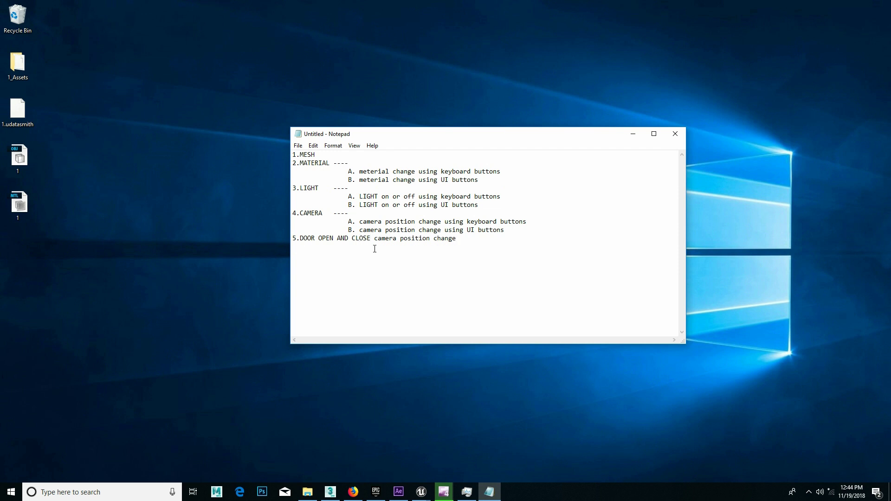
Copy CAMERA's dashes and A/B items and paste them under 5.DOOR OPEN AND CLOSE.
drag(332, 213, 558, 234)
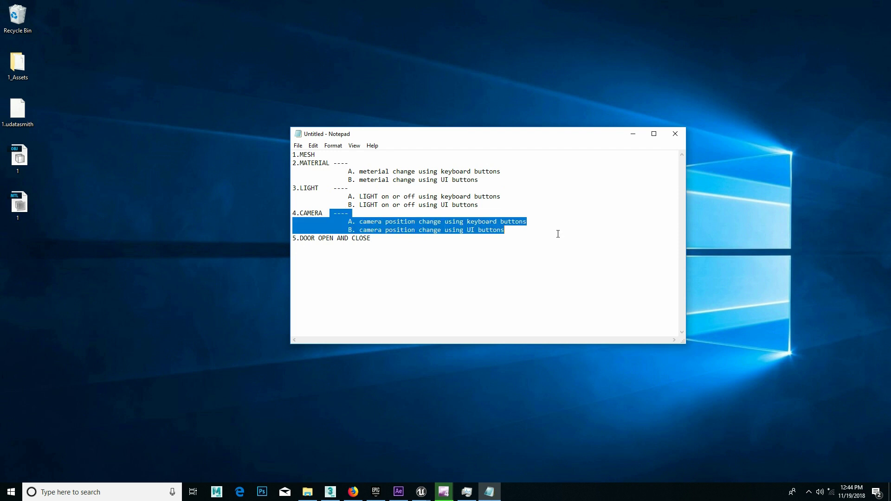
click(463, 239)
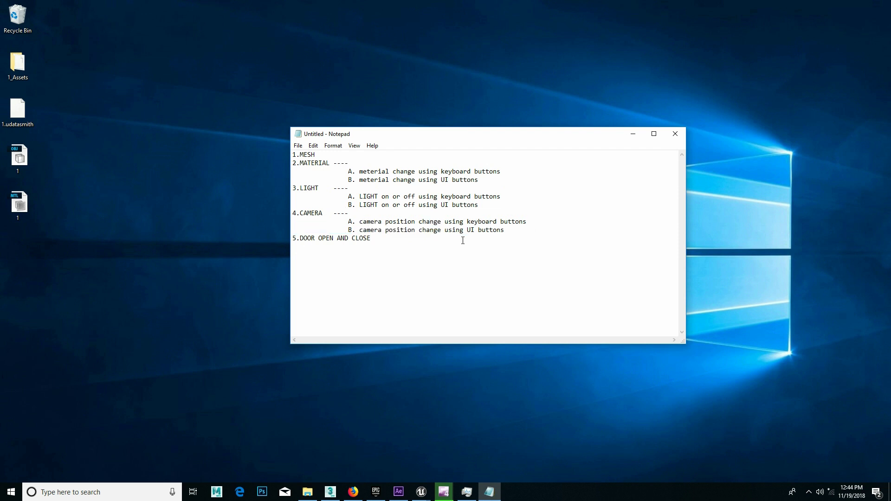
key(ctrl+v)
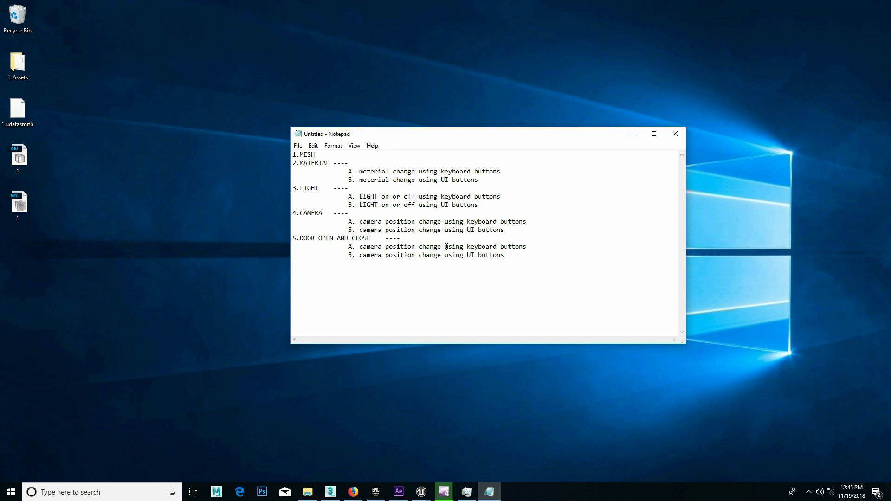
Replace 'camera position change' with 'DOOR OPEN AND CLOSE' in both section 5 sub-items.
mouse_move(440, 247)
mouse_down()
mouse_move(368, 258)
mouse_move(301, 237)
mouse_up()
key(BackSpace)
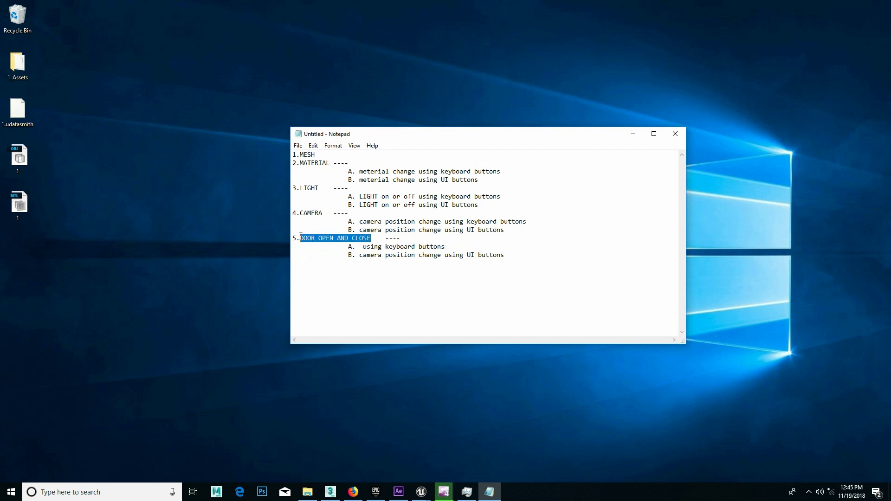
click(362, 247)
key(ctrl+v)
drag(360, 255, 441, 257)
key(ctrl+v)
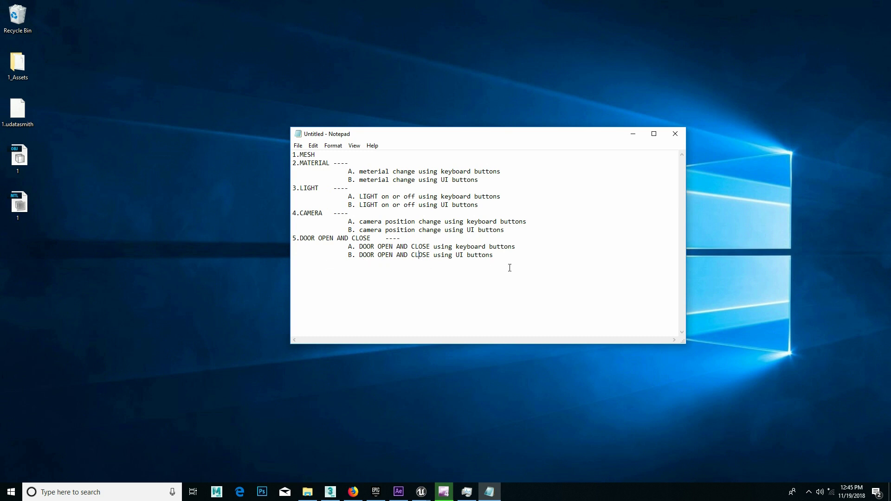
drag(509, 268, 293, 153)
click(551, 211)
drag(535, 282, 294, 155)
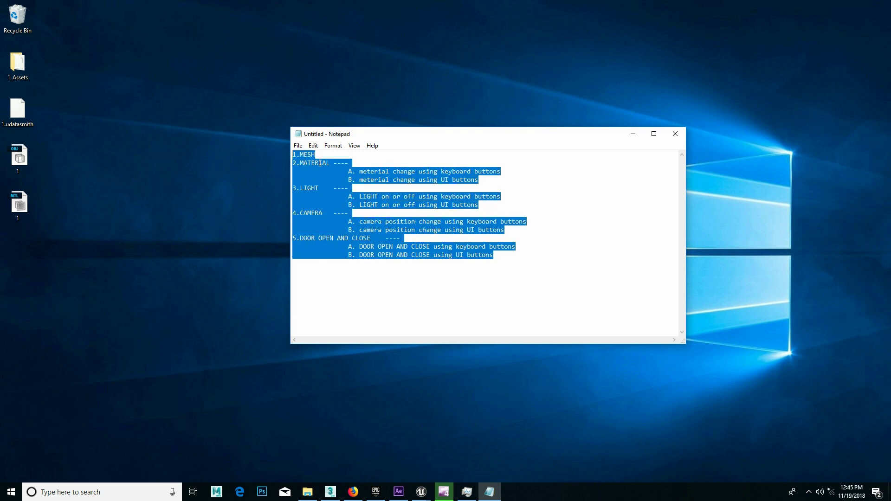
Insert empty lines after 1.MESH and after the MATERIAL, LIGHT and CAMERA sections.
drag(538, 276, 279, 135)
mouse_move(550, 276)
mouse_down()
mouse_move(472, 246)
mouse_move(460, 255)
mouse_up()
click(460, 255)
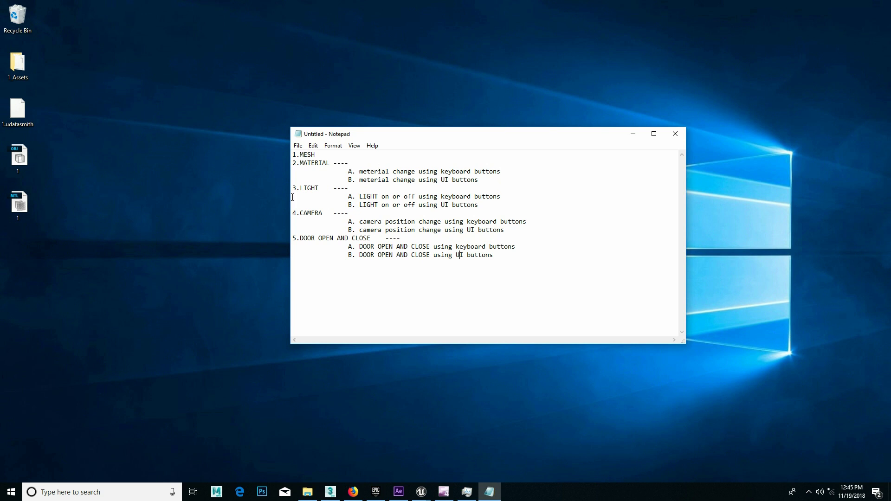
click(398, 255)
key(Return)
click(486, 205)
key(Return)
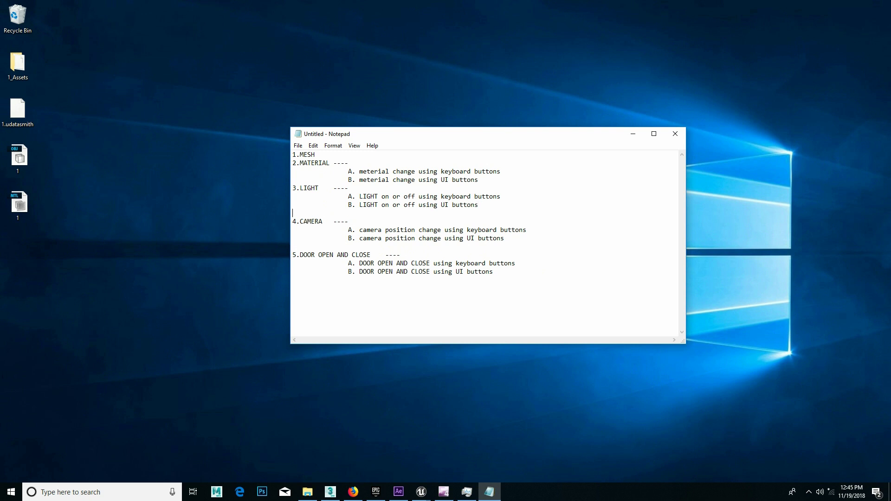
click(487, 180)
key(Return)
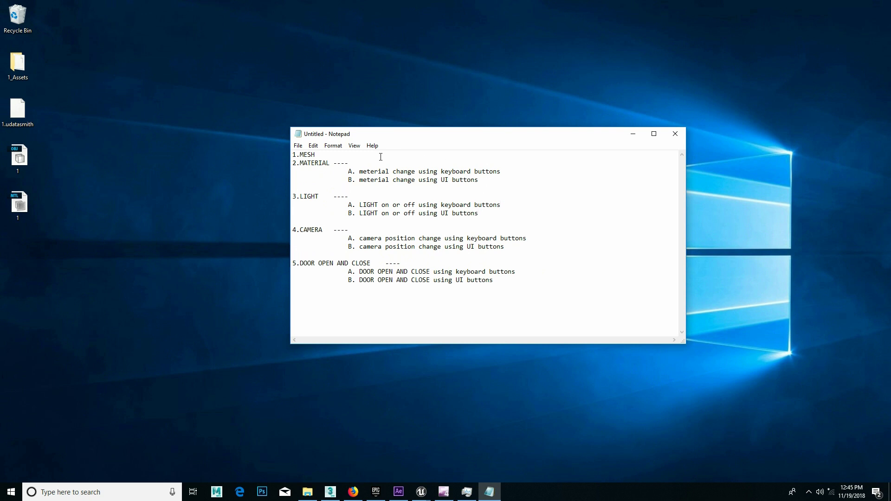
click(381, 157)
key(Return)
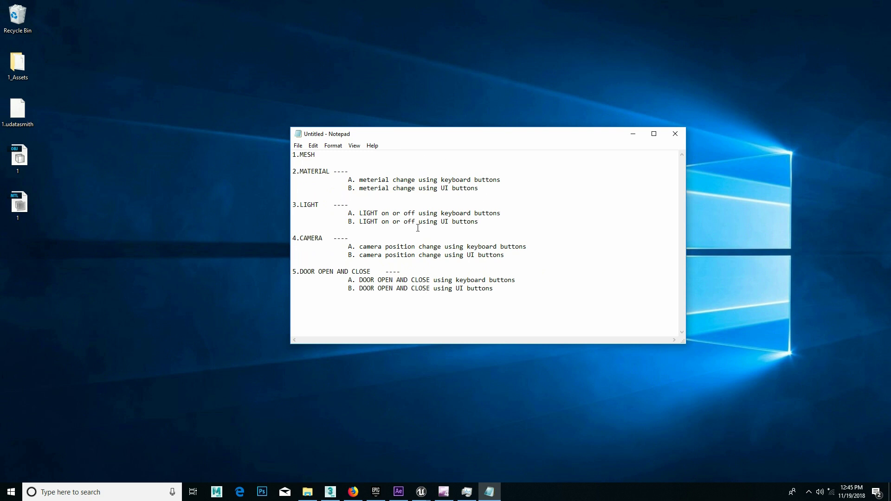
double_click(305, 151)
mouse_move(330, 172)
mouse_down()
mouse_move(300, 173)
mouse_move(323, 186)
mouse_up()
click(326, 188)
mouse_move(356, 180)
mouse_down()
mouse_move(503, 182)
mouse_move(349, 180)
mouse_up()
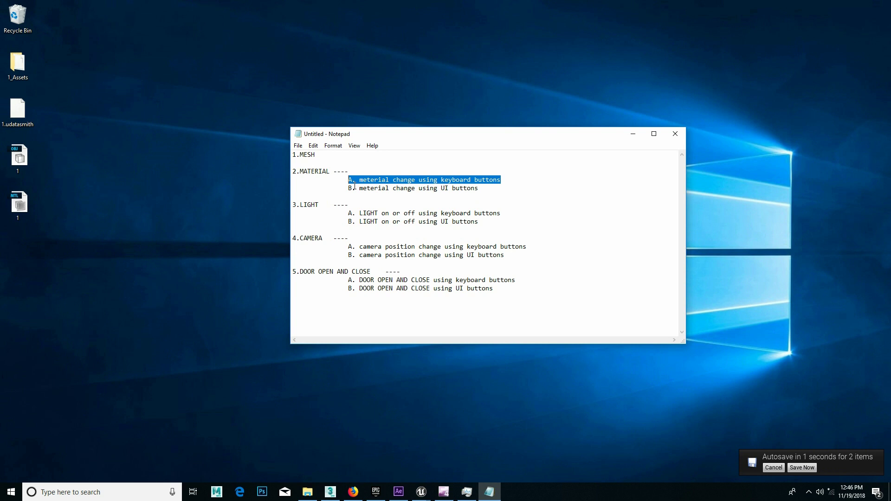
click(780, 468)
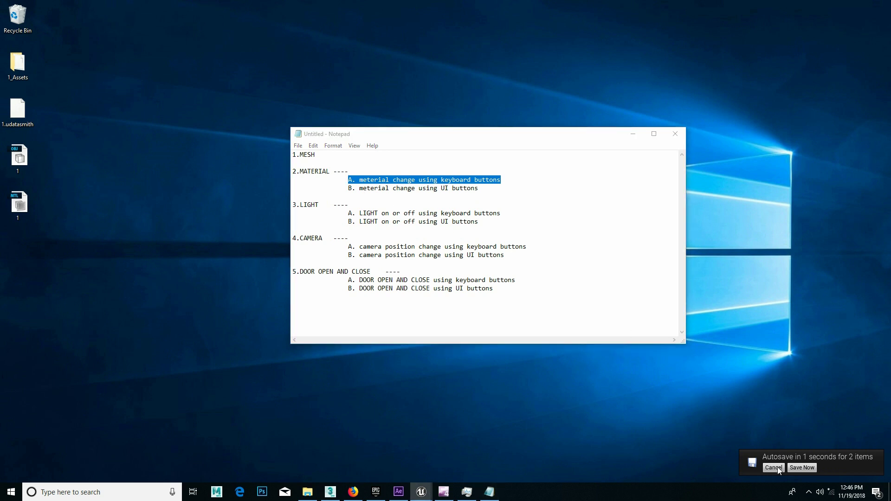
click(416, 200)
drag(349, 180, 502, 181)
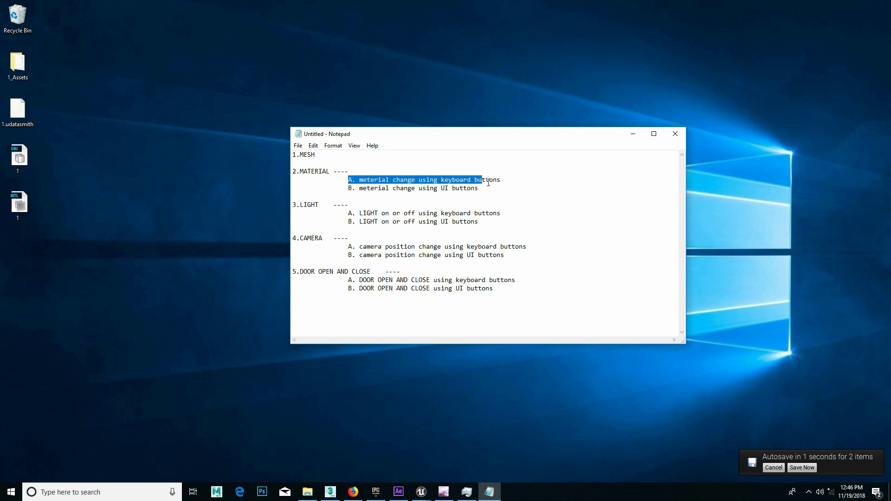
click(510, 206)
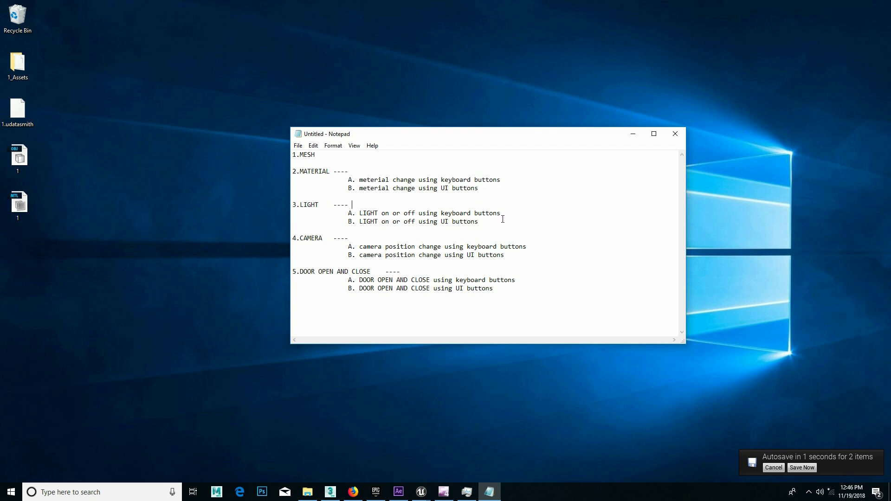
drag(359, 179, 501, 181)
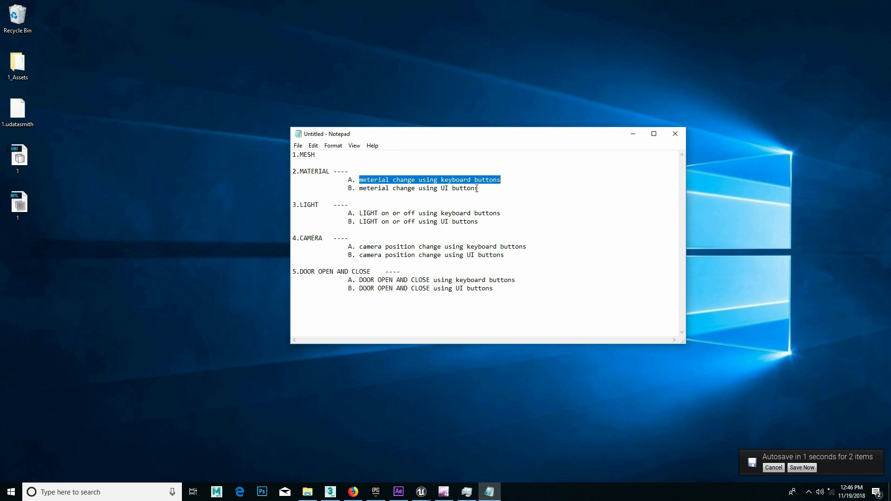
drag(523, 312, 294, 154)
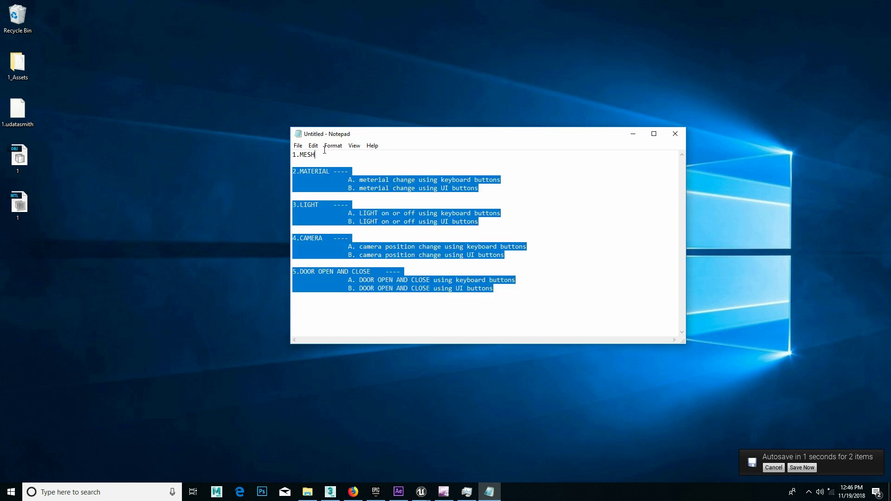
drag(530, 290, 264, 149)
click(529, 229)
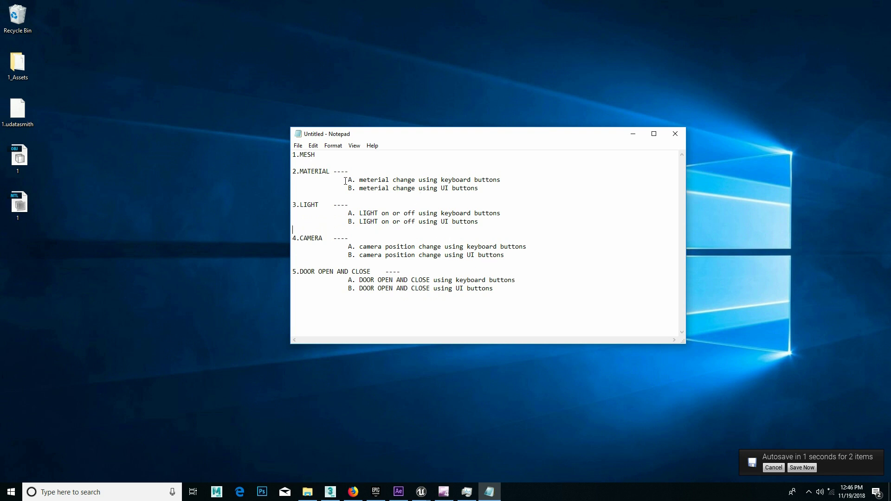
drag(300, 171, 493, 180)
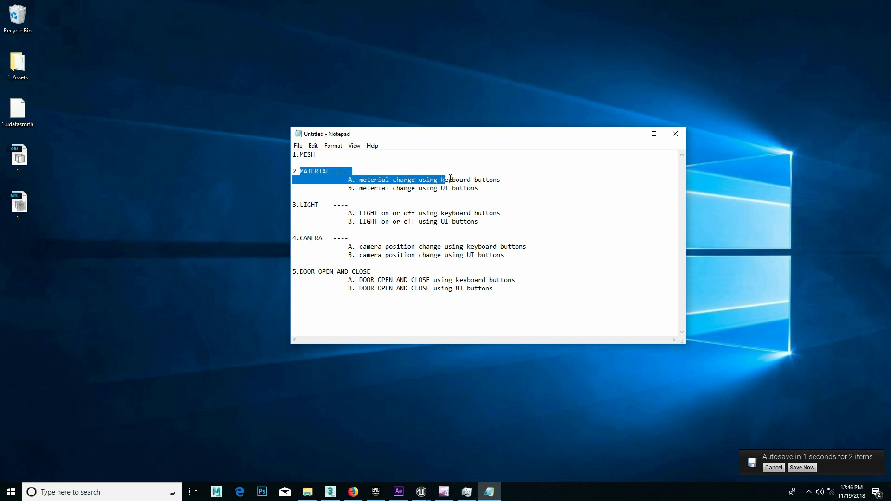
drag(345, 189, 480, 189)
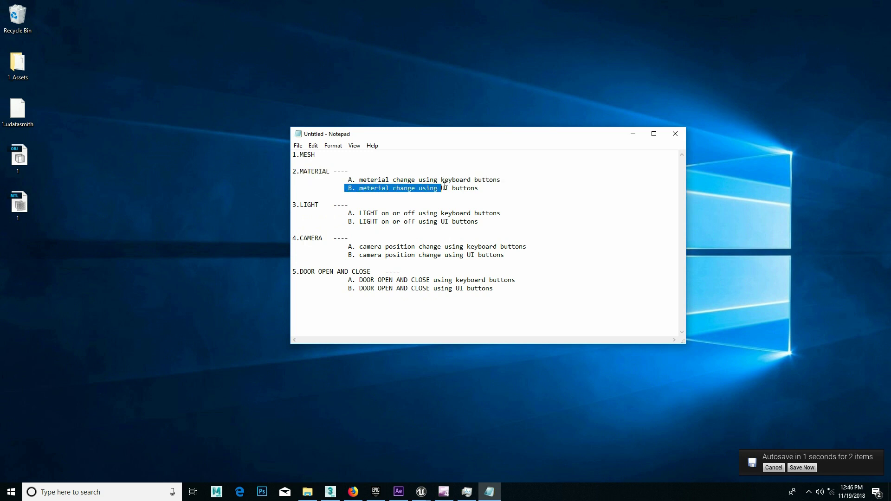
mouse_move(512, 214)
mouse_down()
mouse_move(346, 196)
mouse_move(478, 222)
mouse_up()
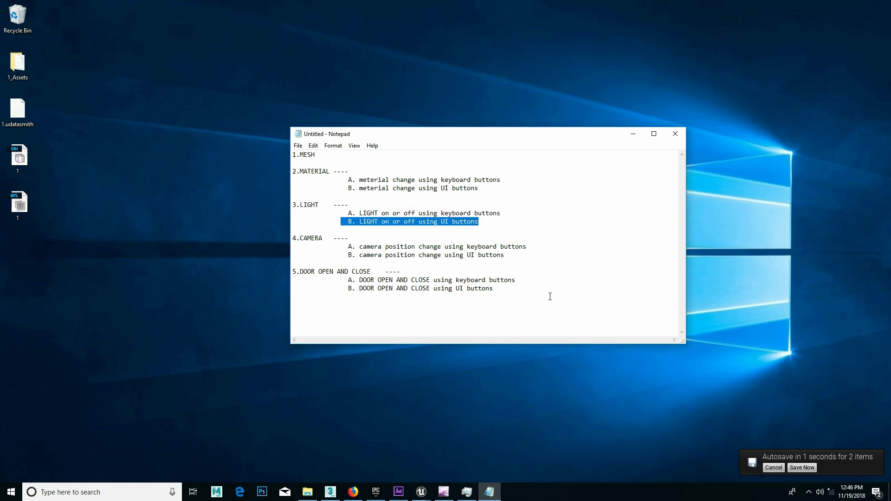